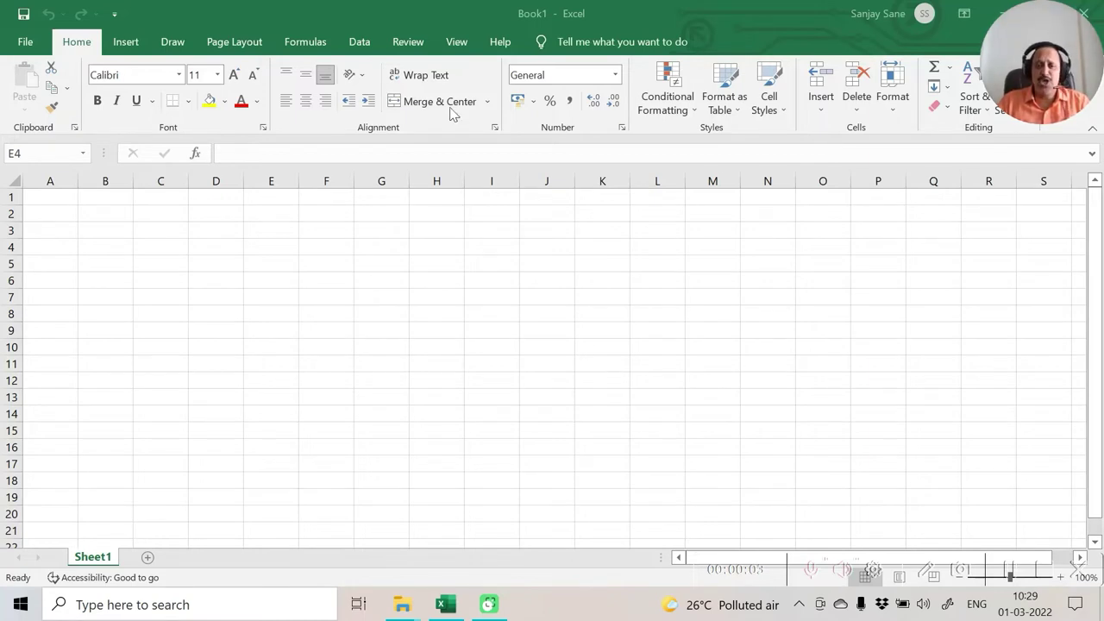
click(360, 45)
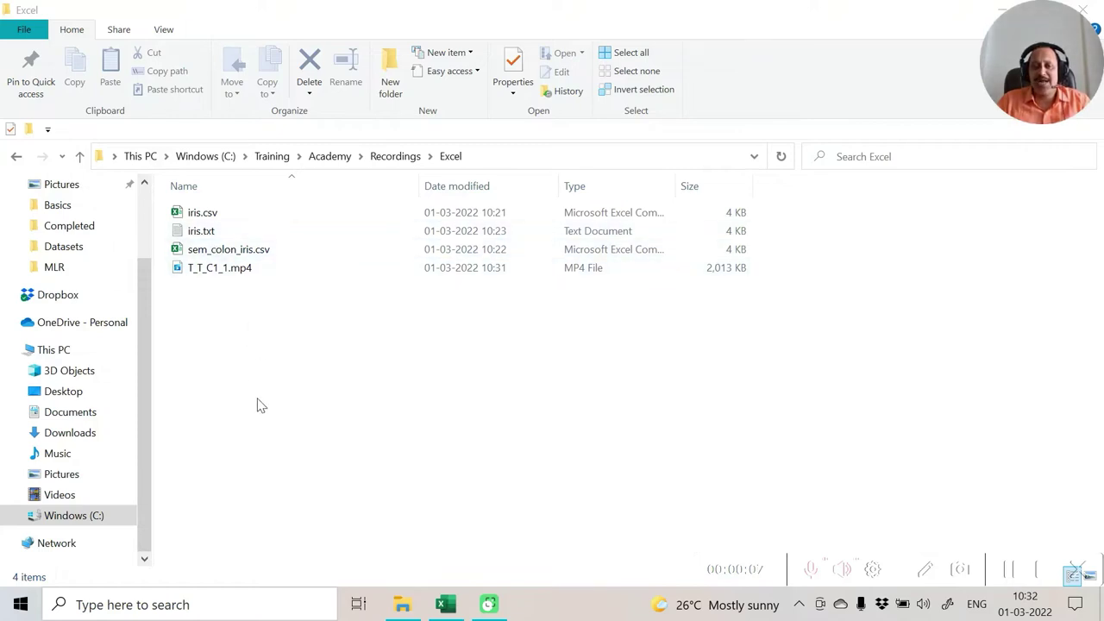
right_click(221, 214)
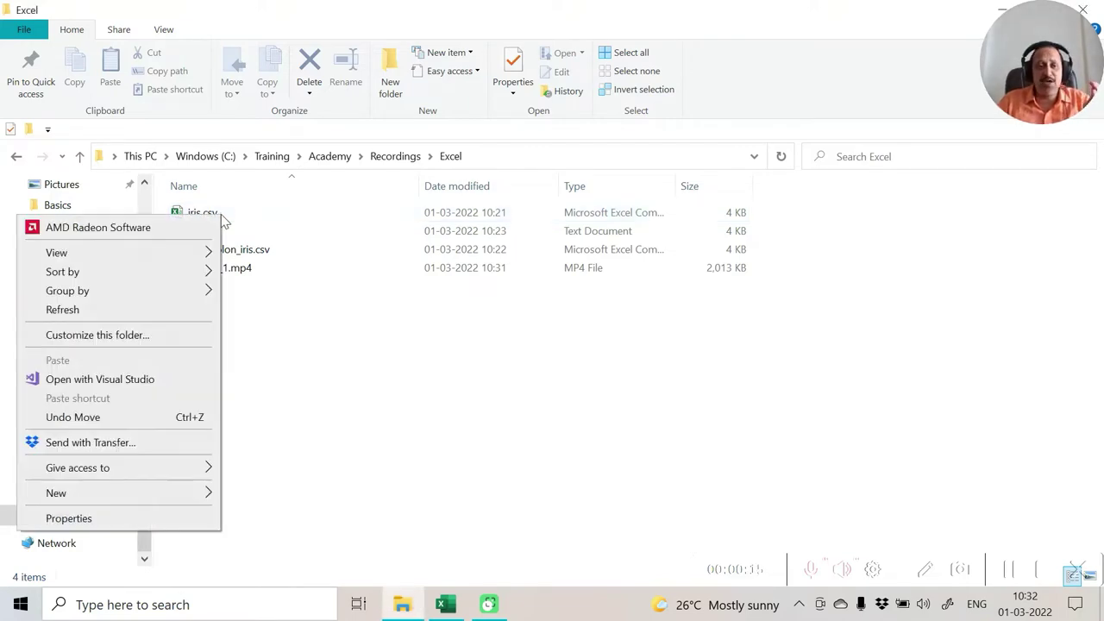
right_click(256, 211)
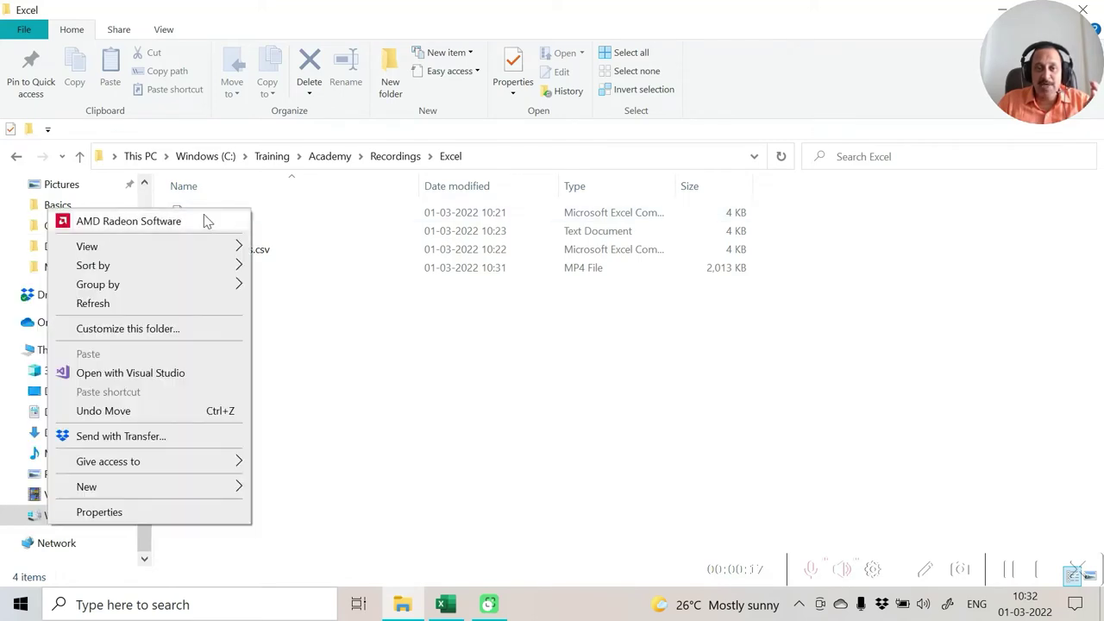
right_click(267, 216)
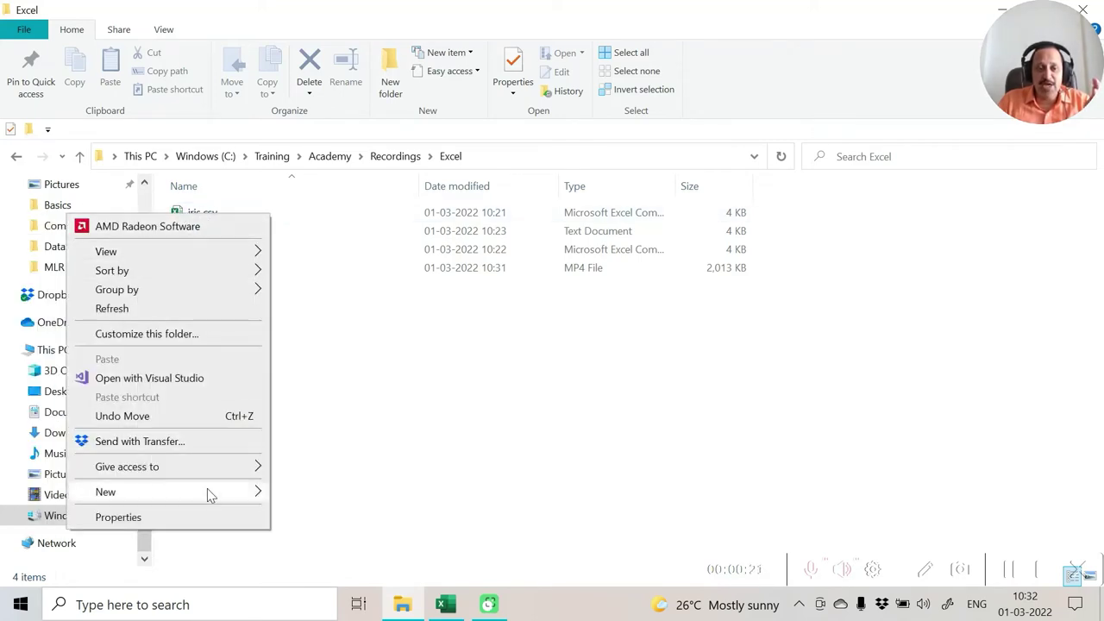
Open iris.csv in Notepad to examine how its raw values are separated, and close the file
click(189, 218)
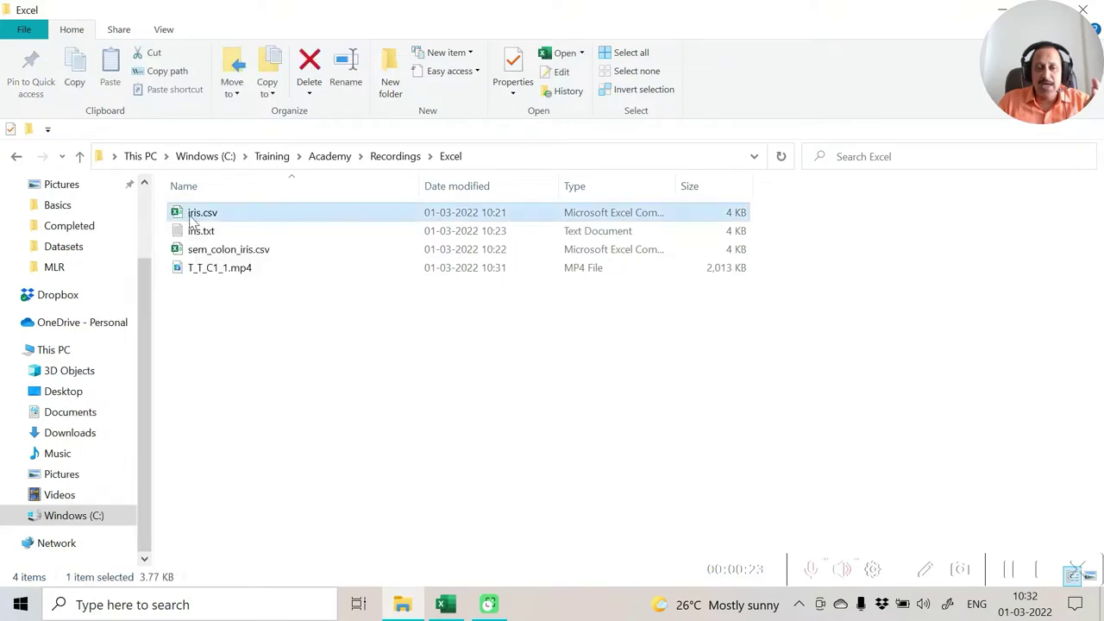
right_click(190, 215)
mouse_move(177, 399)
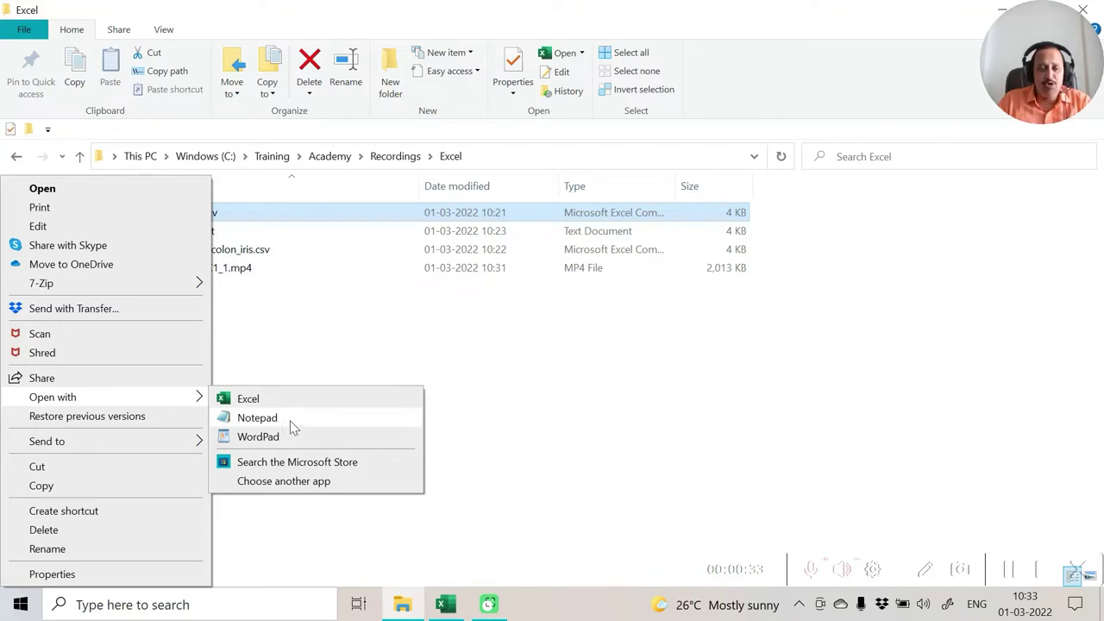
click(292, 421)
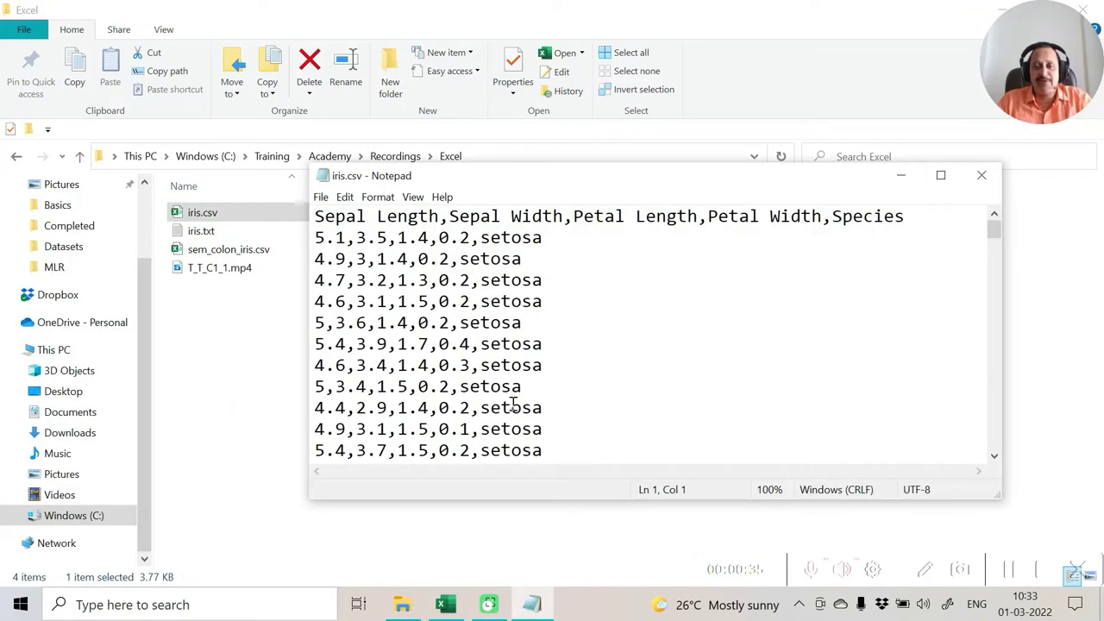
drag(573, 177, 509, 204)
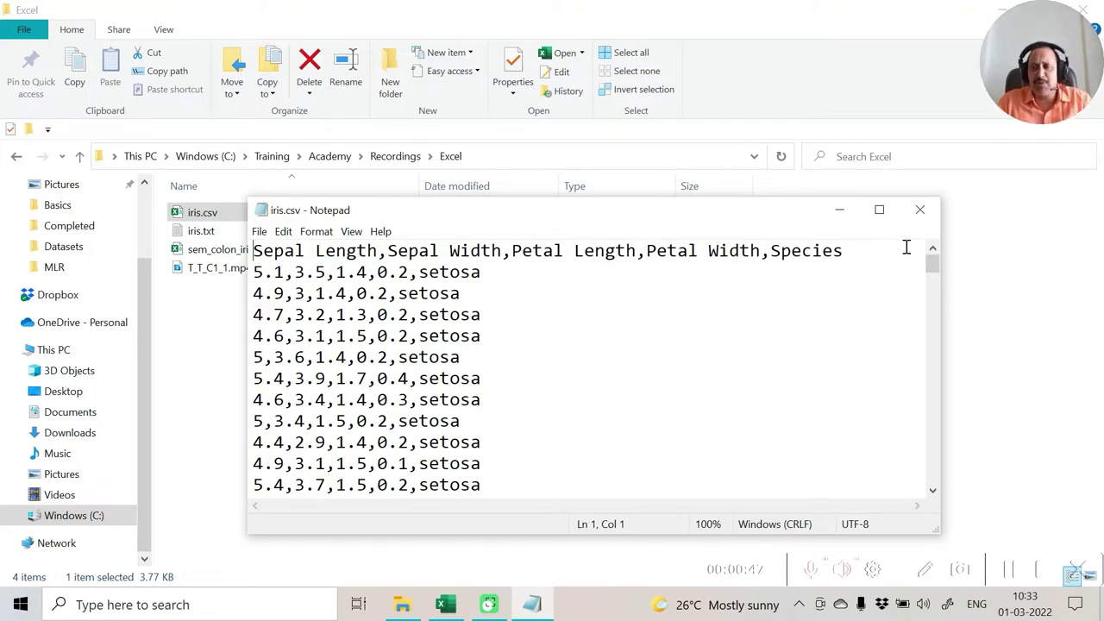
click(919, 217)
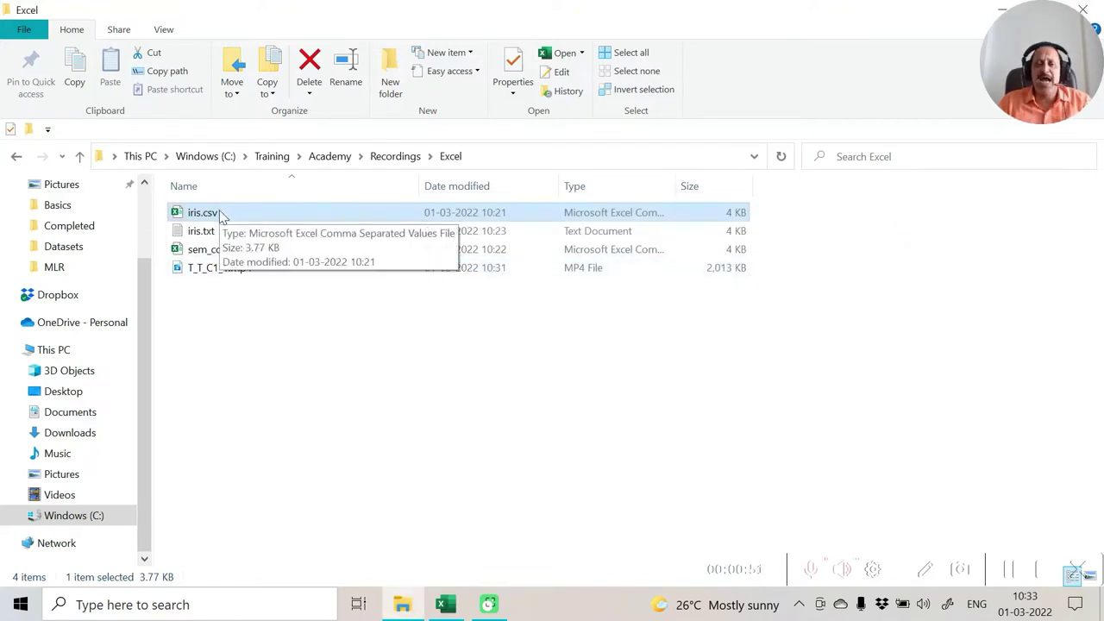
Switch to Excel to view how iris.csv is laid out in columns, and minimize the iris.csv and Book1 windows
key(alt+Tab)
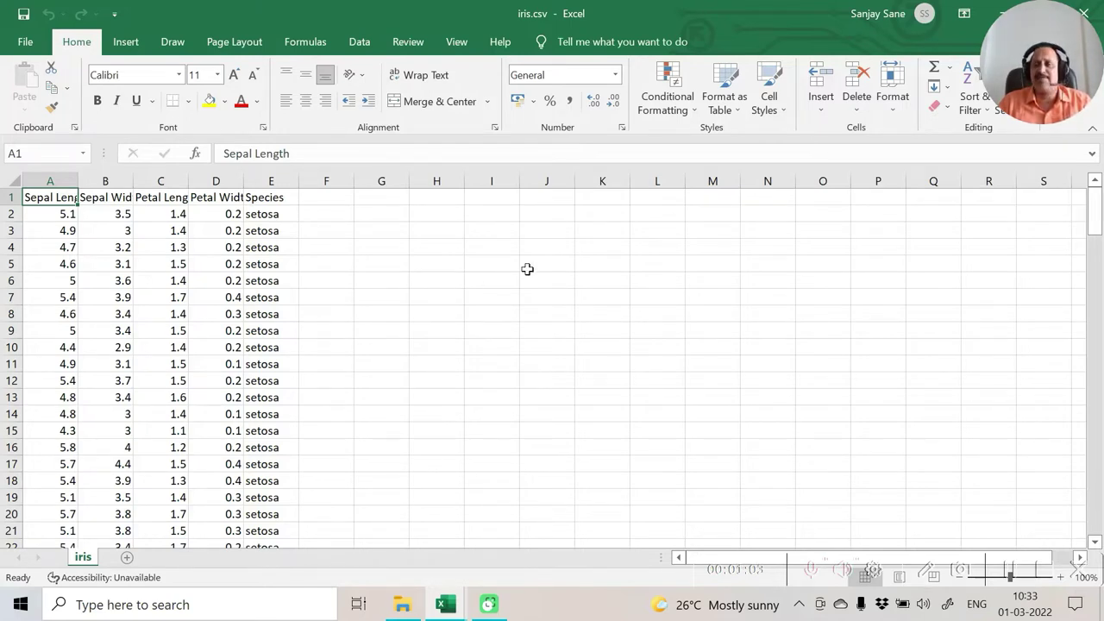
click(1004, 10)
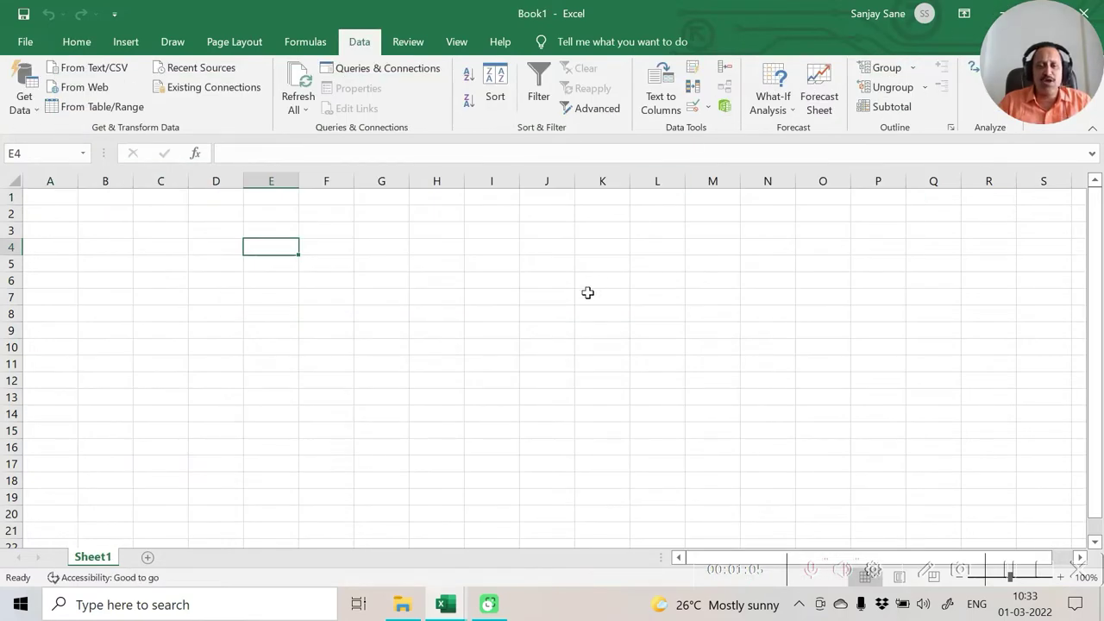
click(996, 11)
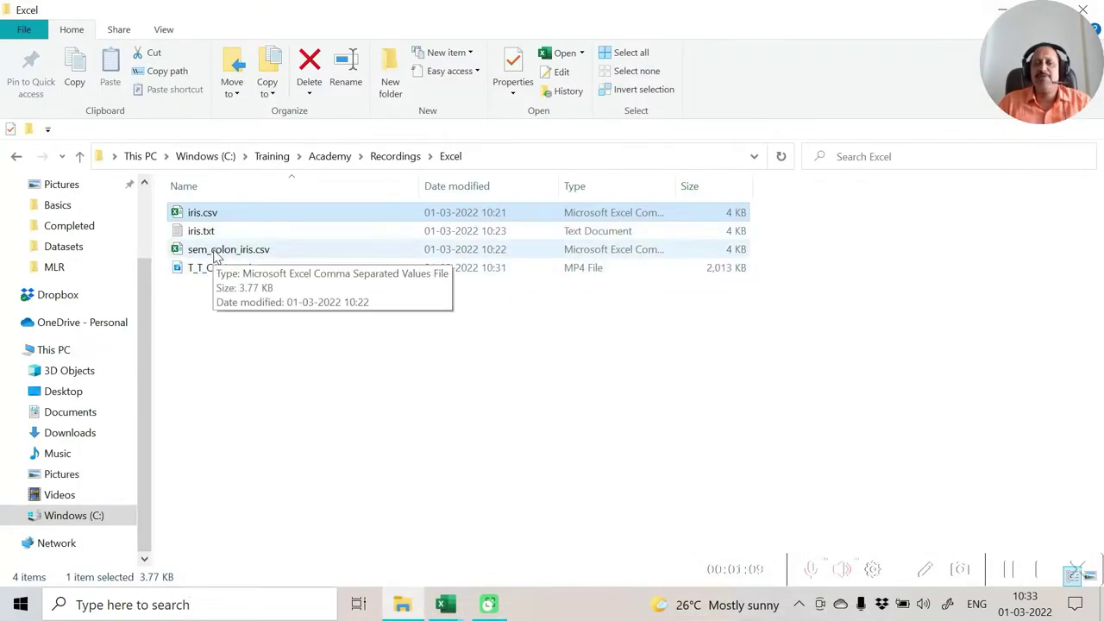
Open sem_colon_iris.csv in Notepad to examine its raw text and separator character, and close the file
right_click(216, 256)
right_click(239, 254)
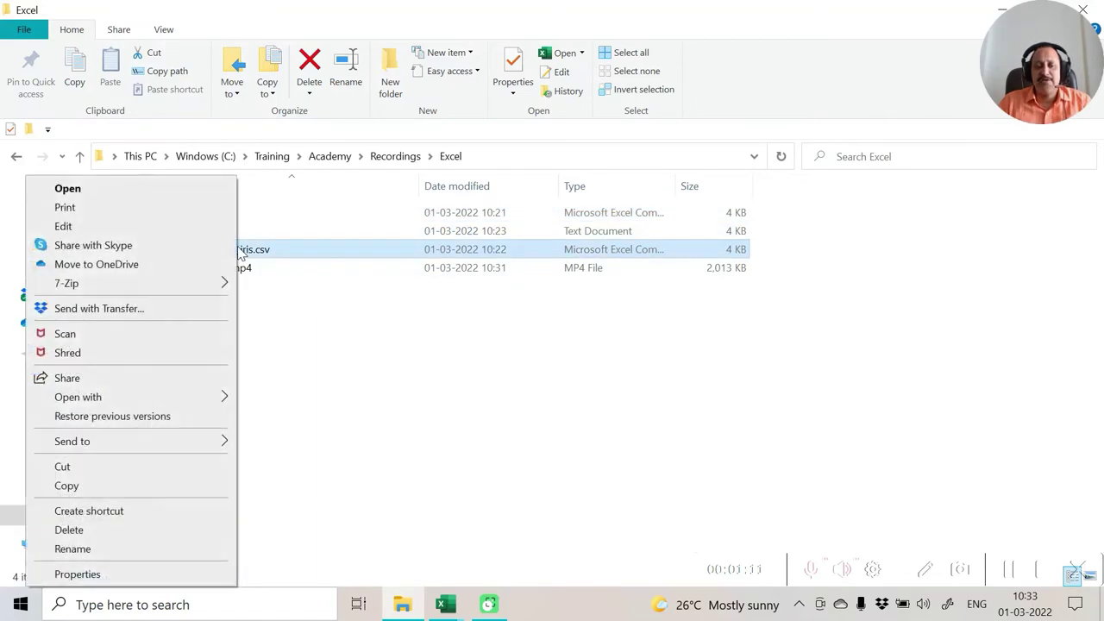
mouse_move(219, 397)
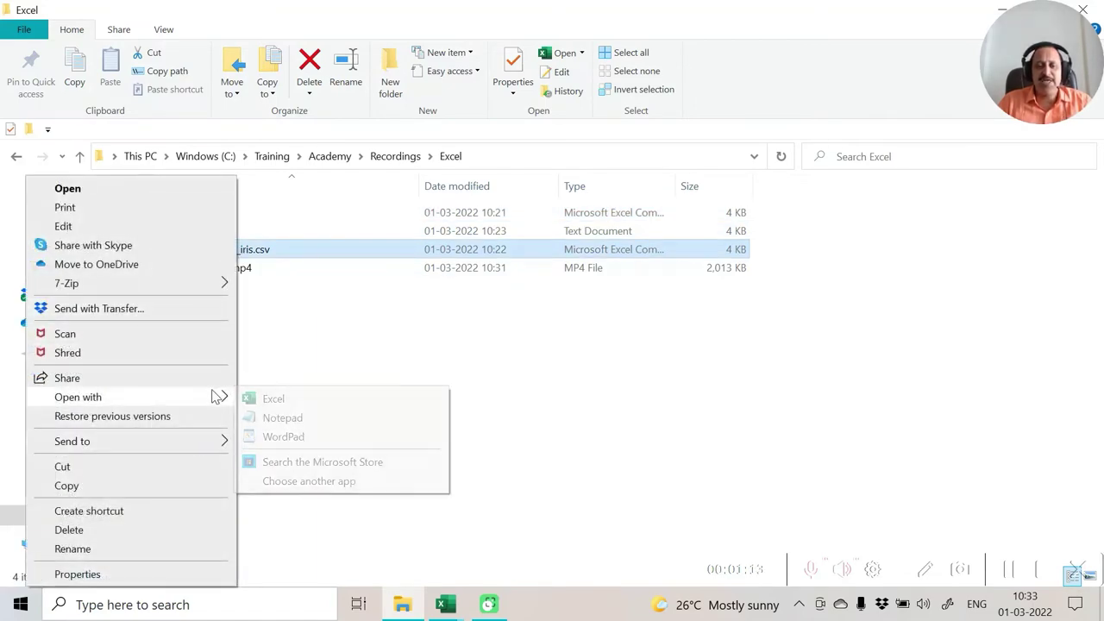
click(300, 420)
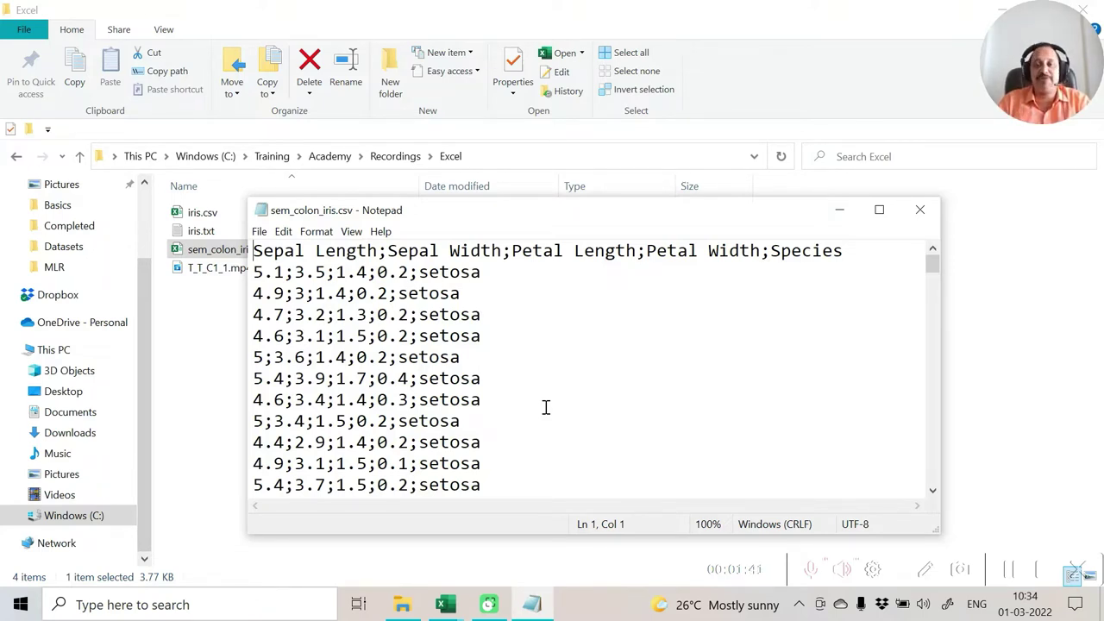
click(919, 210)
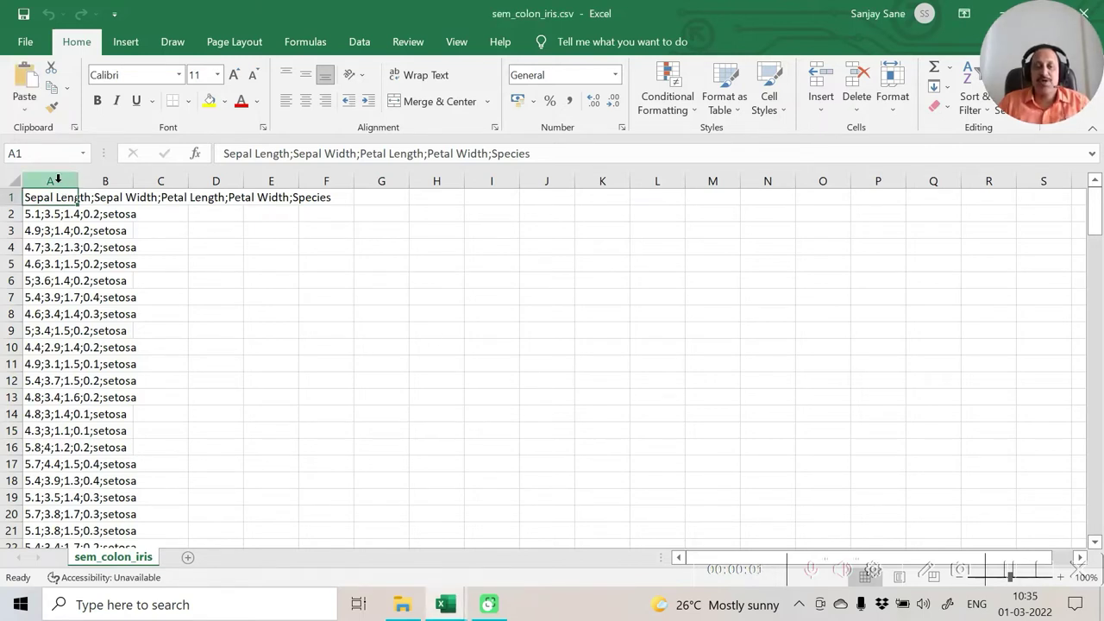
Check in Excel that the sem_colon_iris.csv data sits in column A, and widen that column to about four times its width
click(57, 178)
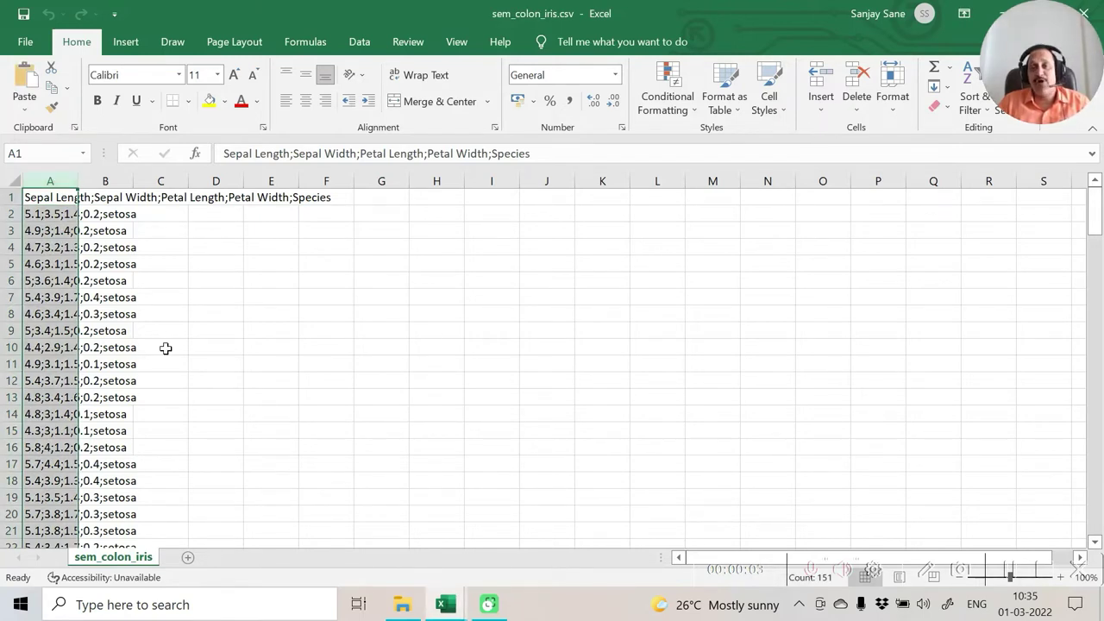
click(166, 316)
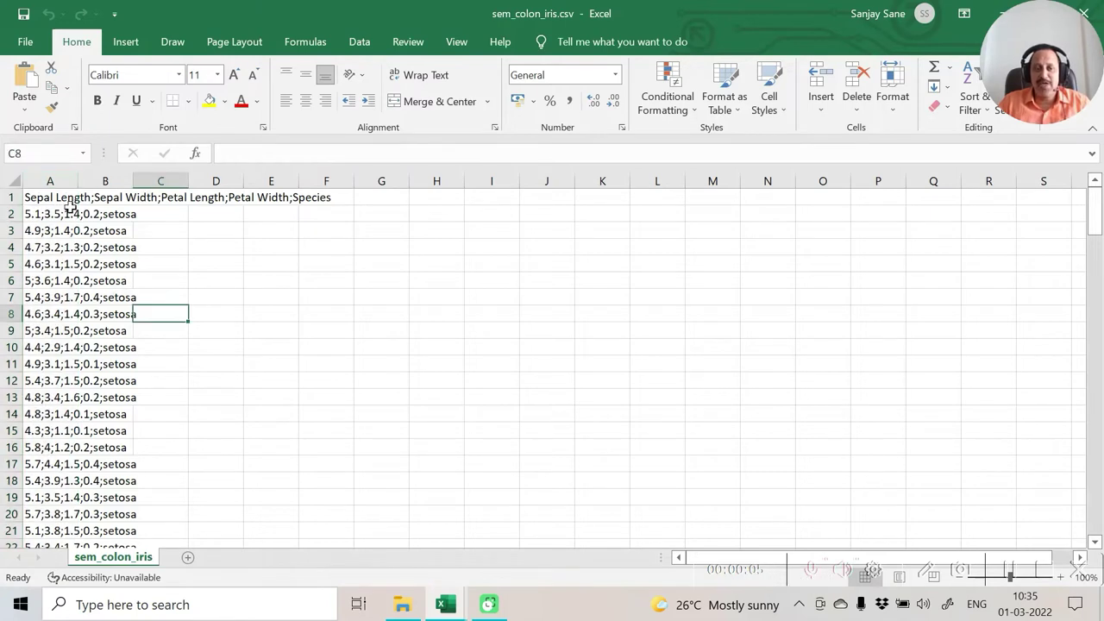
drag(79, 180, 258, 180)
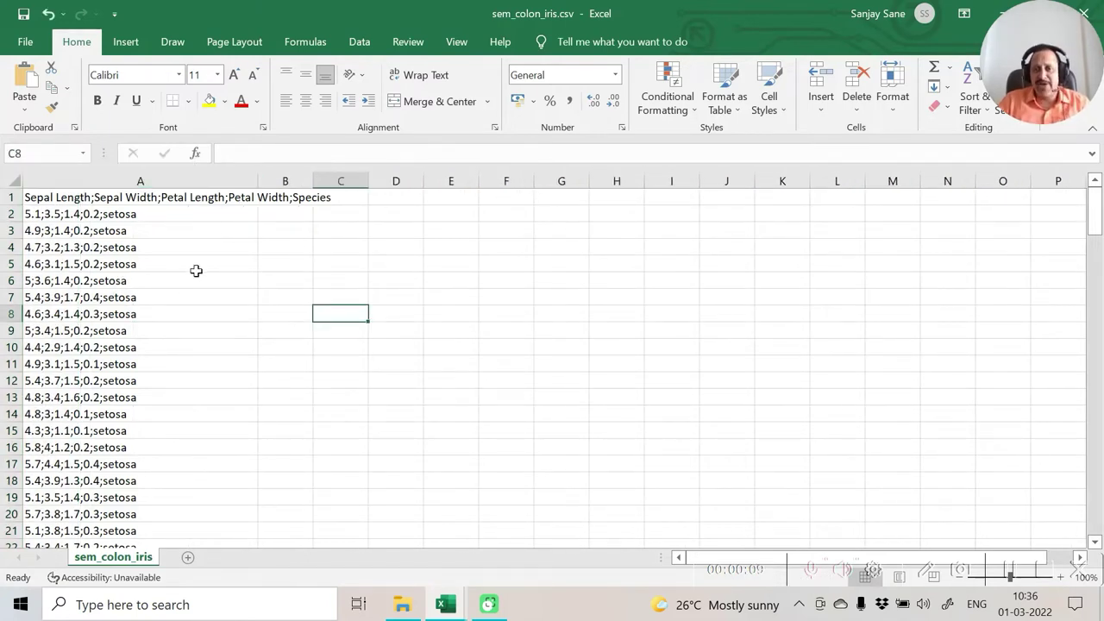
Start Text to Columns on column A with the Delimited data type and proceed to the delimiter settings
click(182, 177)
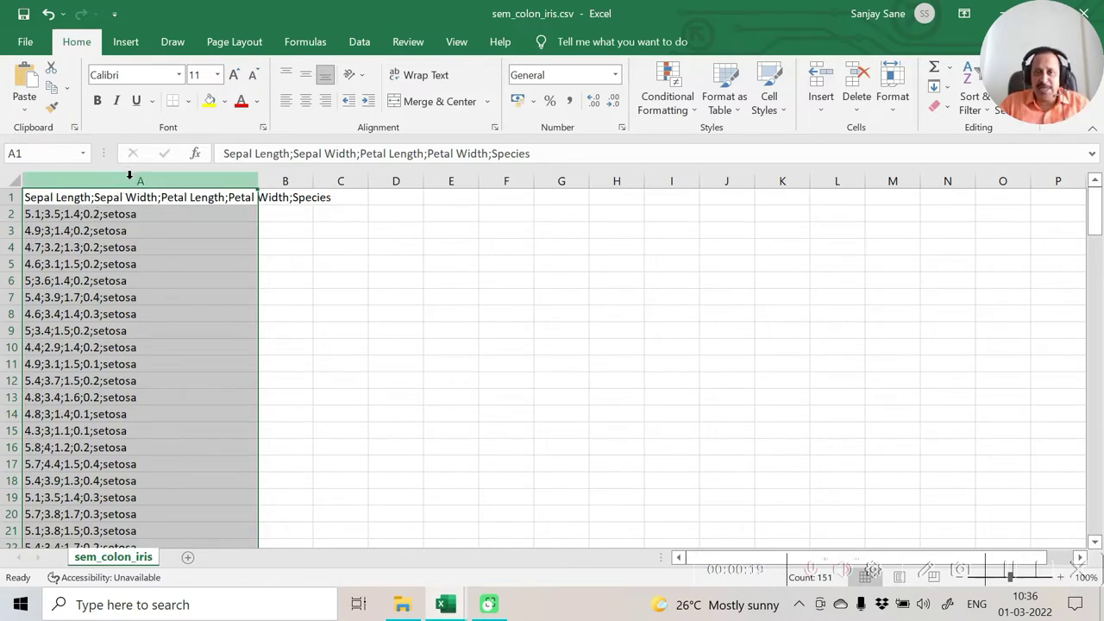
click(358, 41)
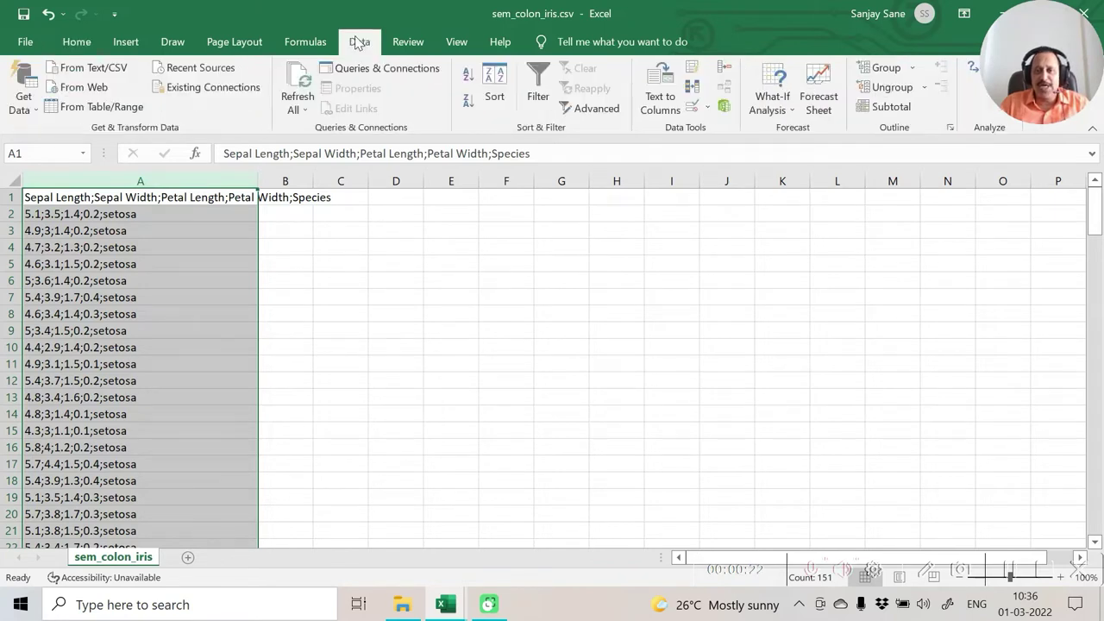
click(662, 102)
drag(521, 78, 564, 104)
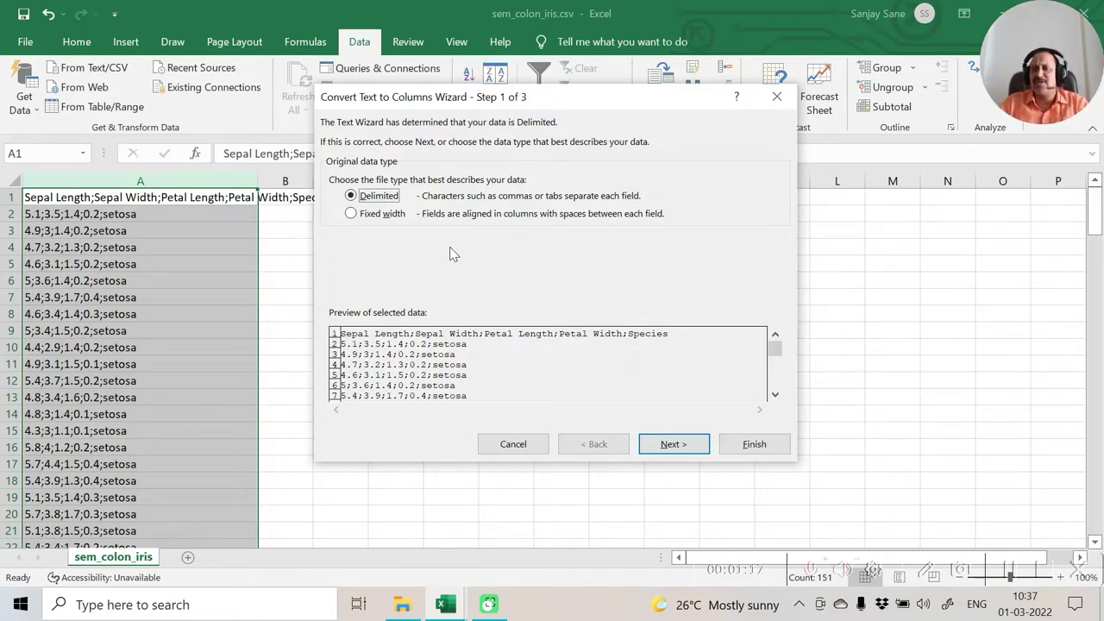
click(350, 213)
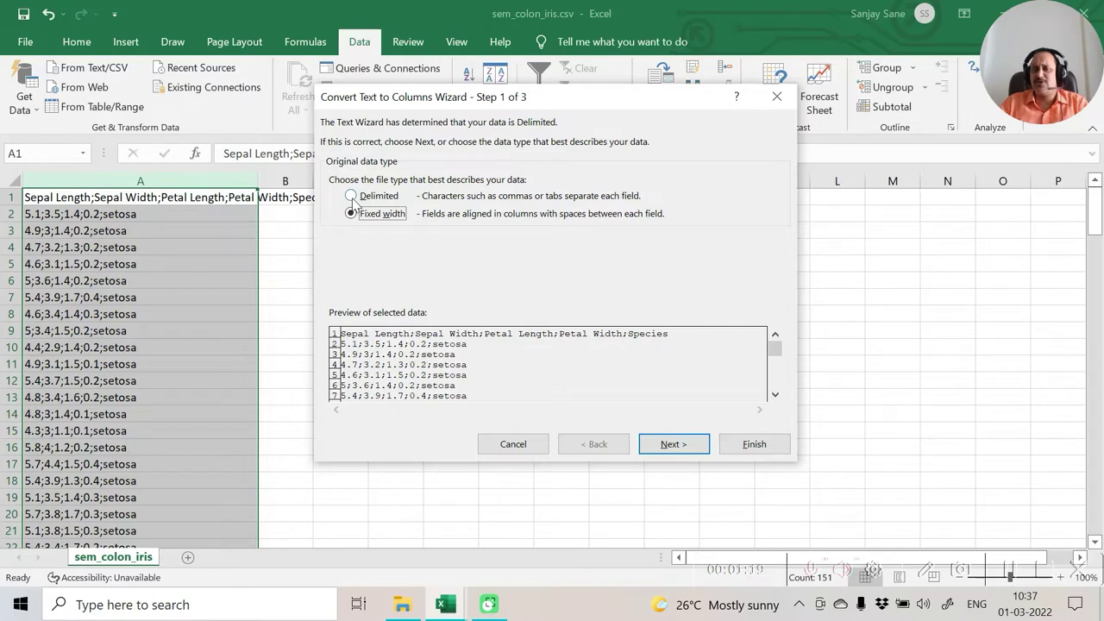
click(351, 196)
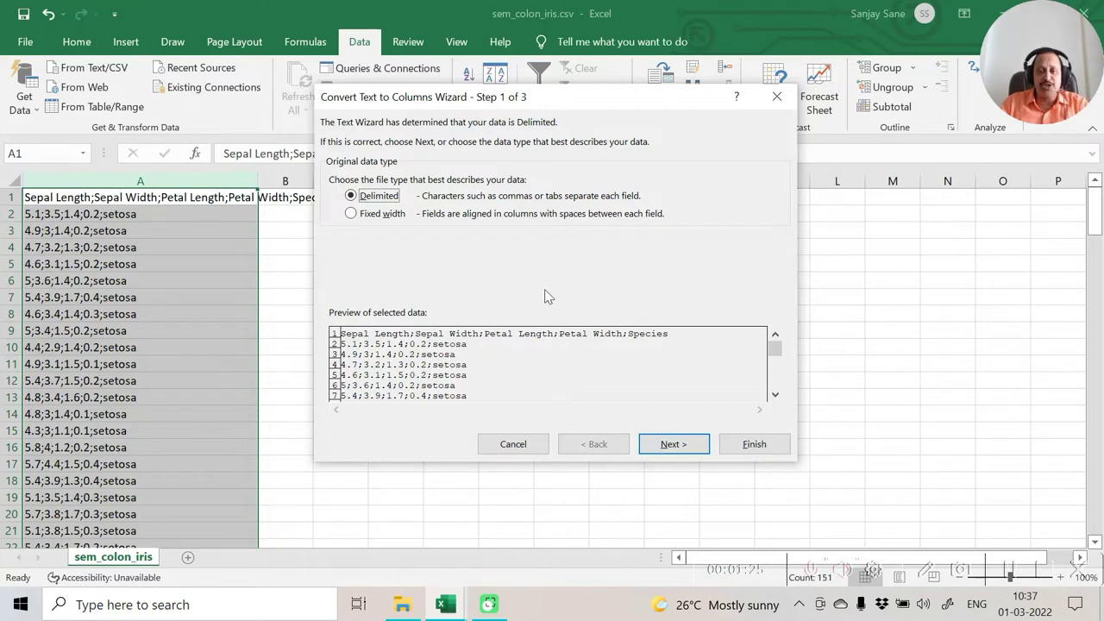
click(675, 451)
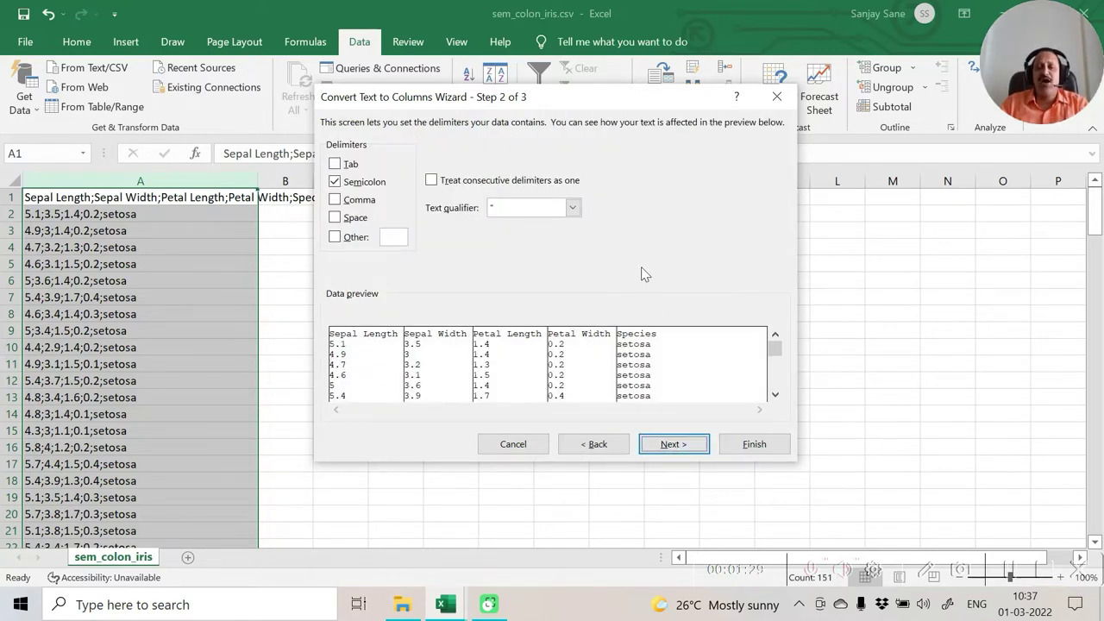
Try the Tab, Comma, Semicolon and Other delimiter options to compare their effect in the data preview
click(335, 182)
click(336, 164)
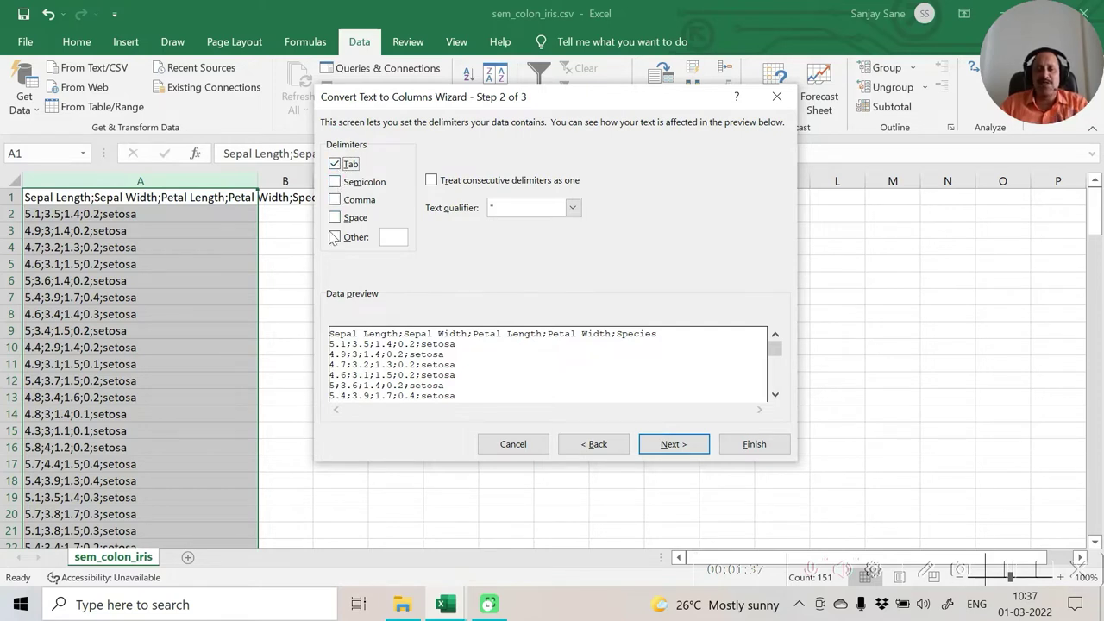
click(334, 200)
click(335, 164)
click(335, 199)
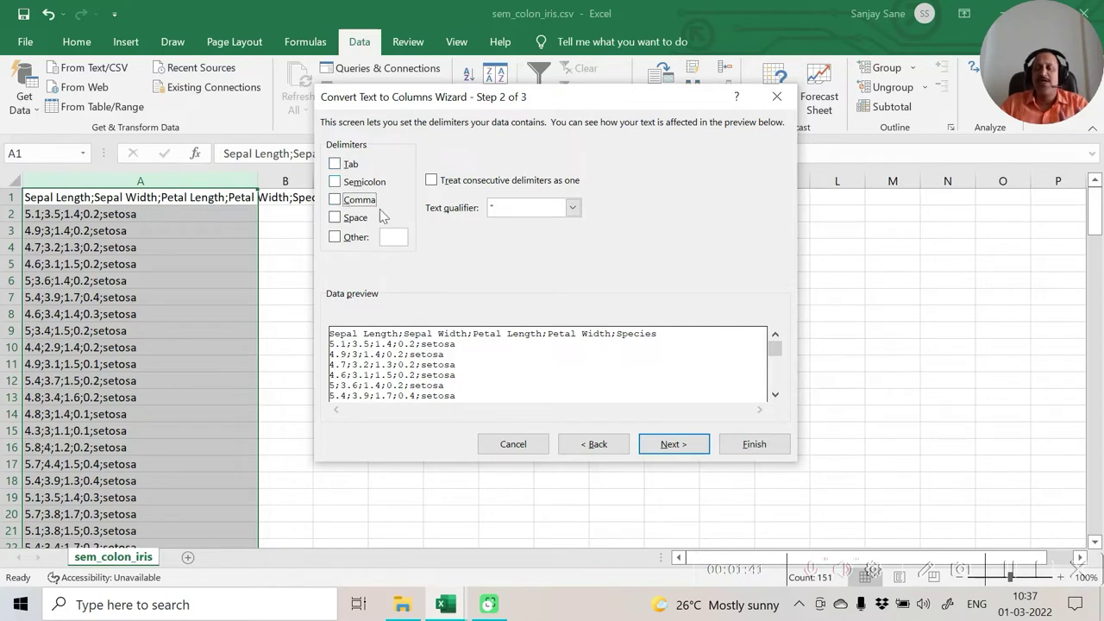
click(337, 183)
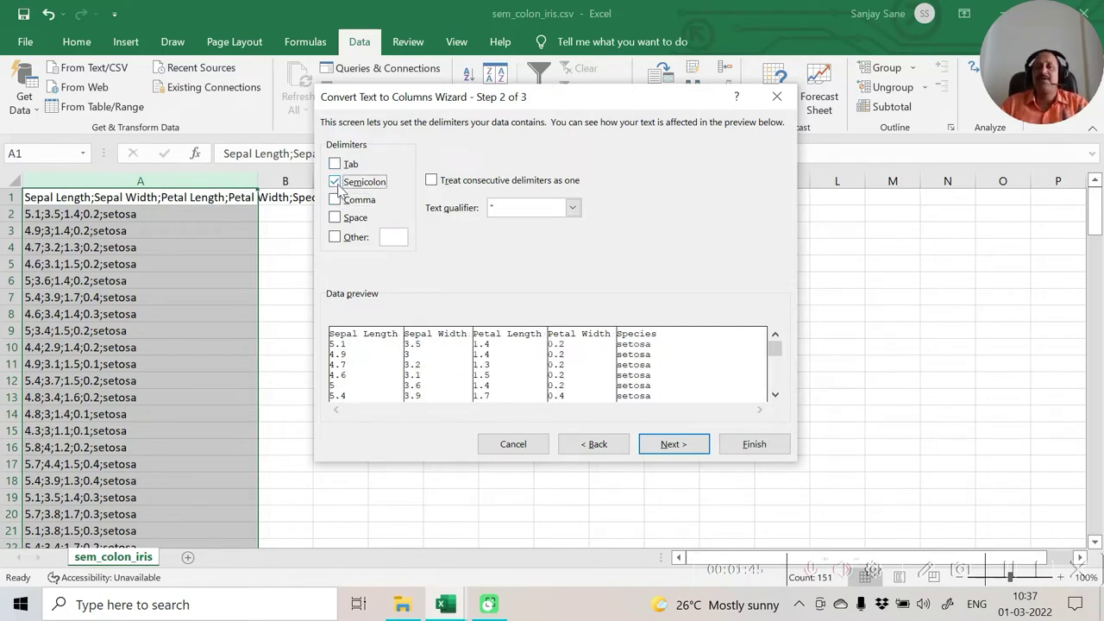
click(335, 182)
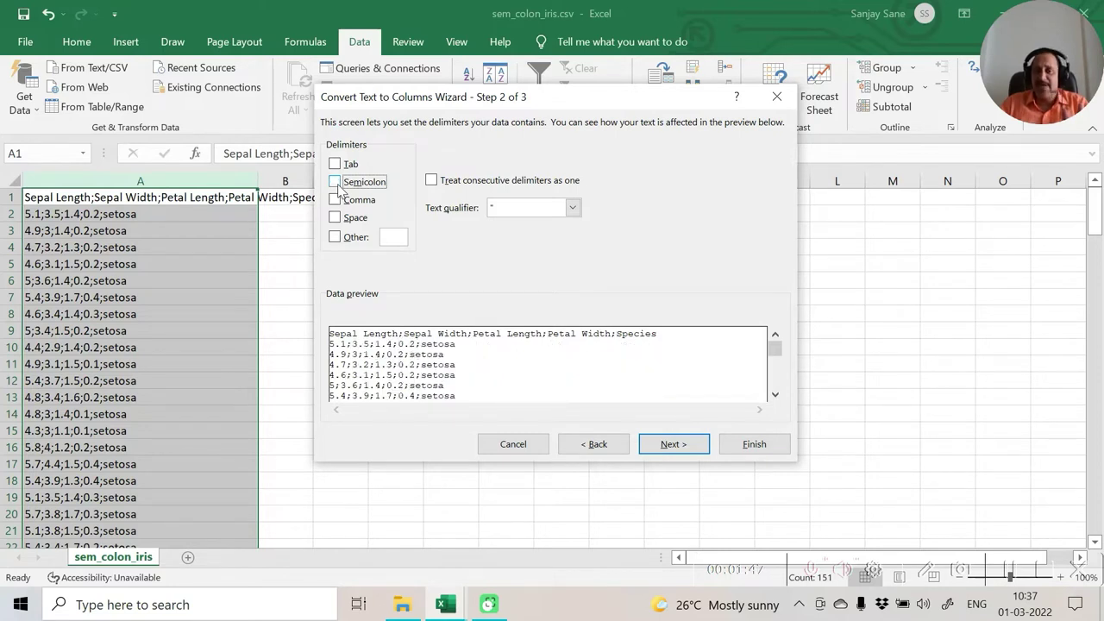
click(402, 239)
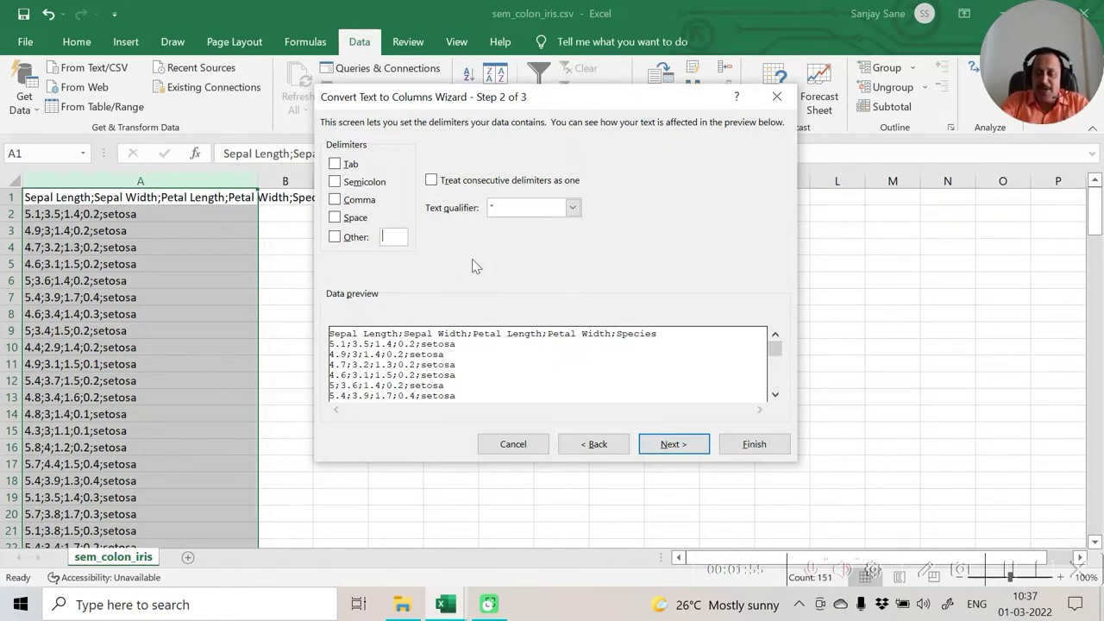
text(:)
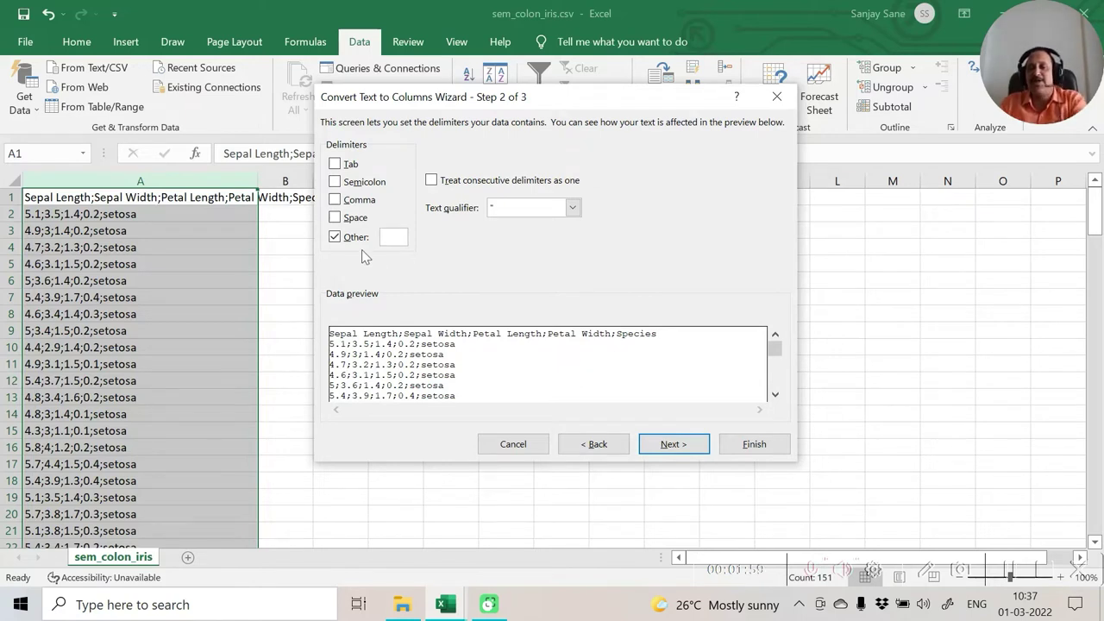
click(334, 238)
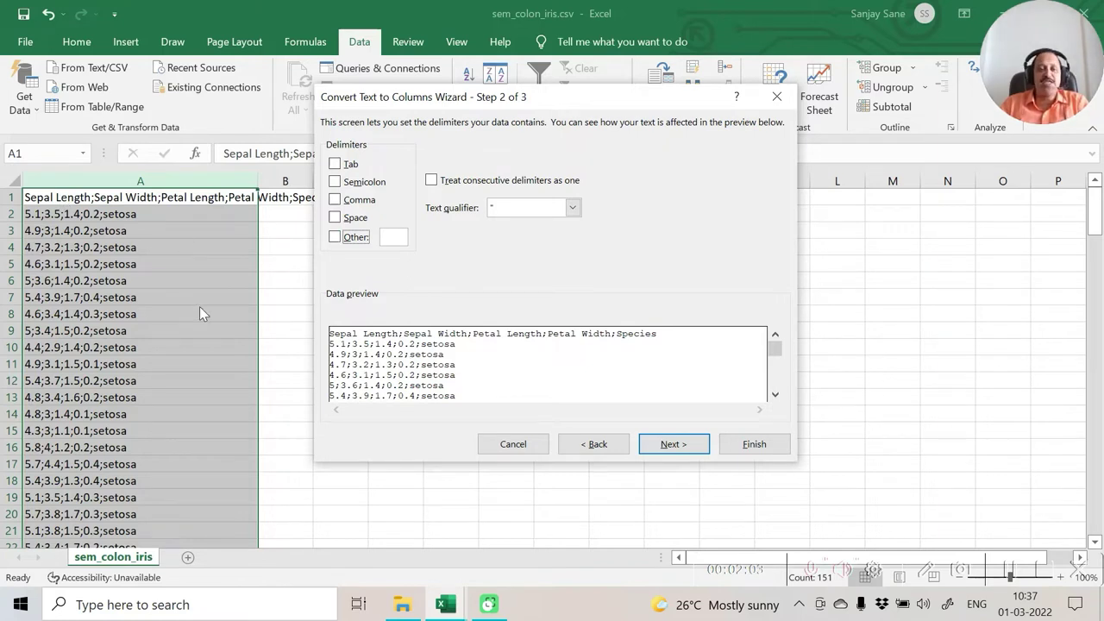
Split column A using the Semicolon delimiter, keeping the General data format and destination $A$1
click(334, 182)
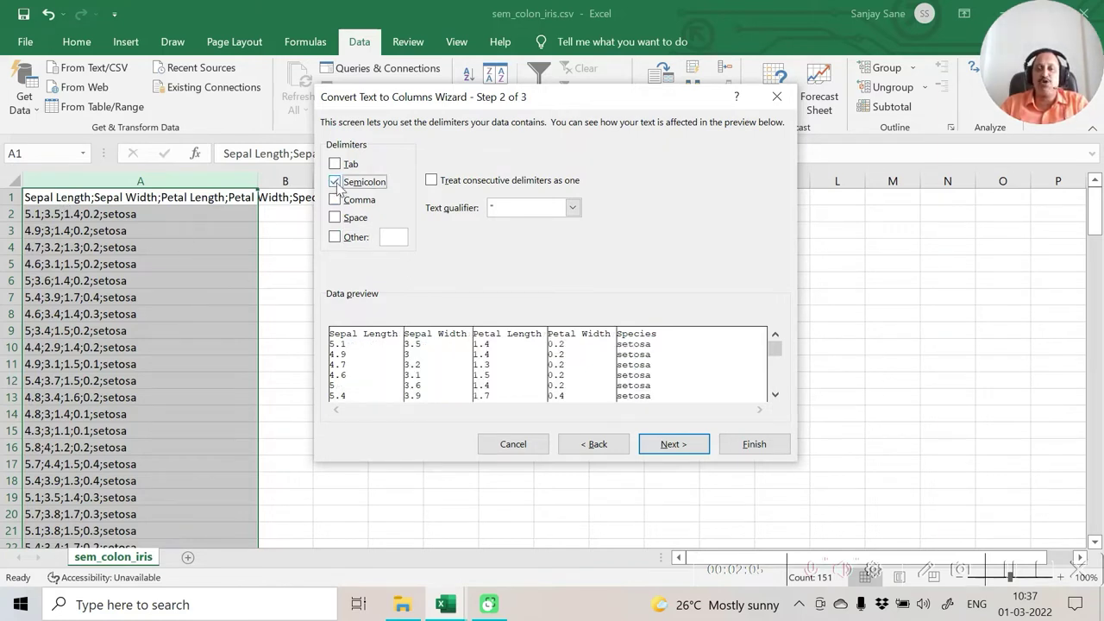
click(673, 446)
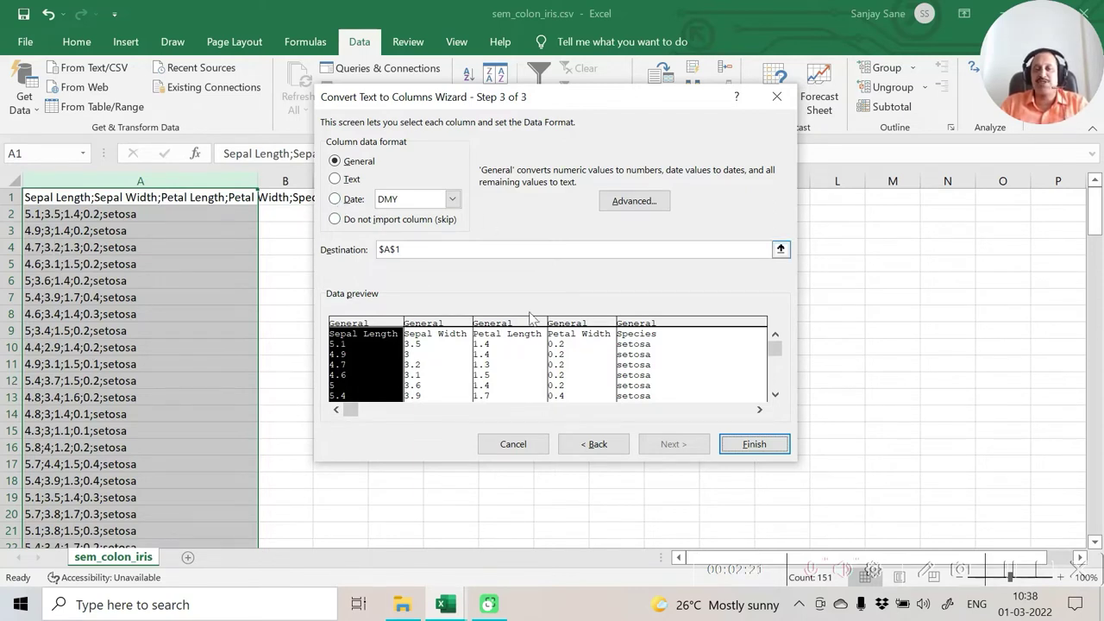
click(772, 445)
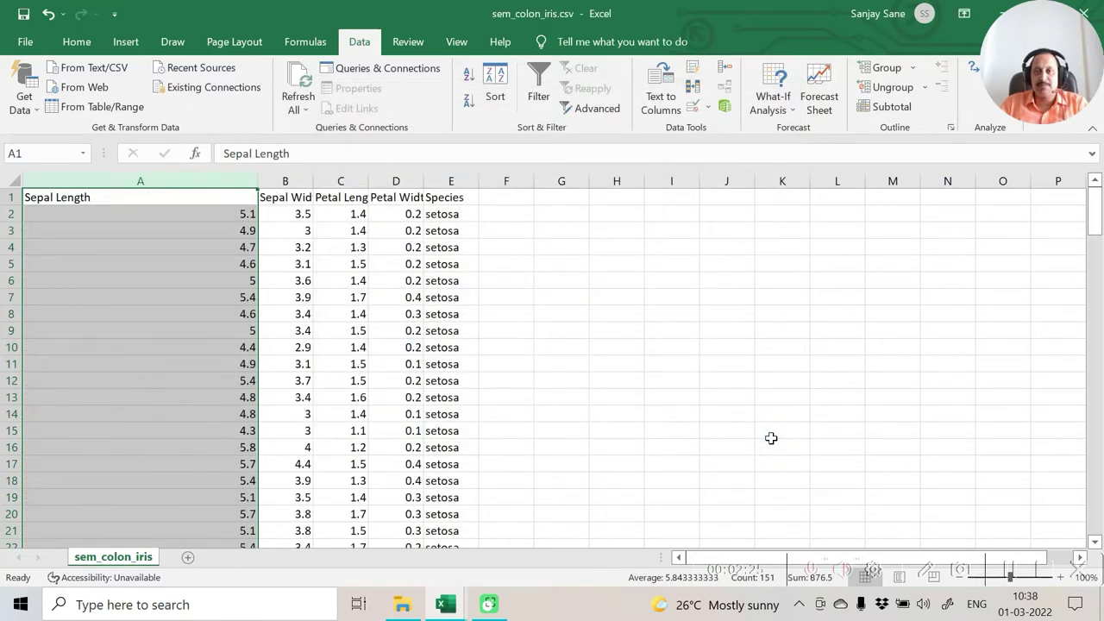
AutoFit column A to the width of its Sepal Length data
click(237, 364)
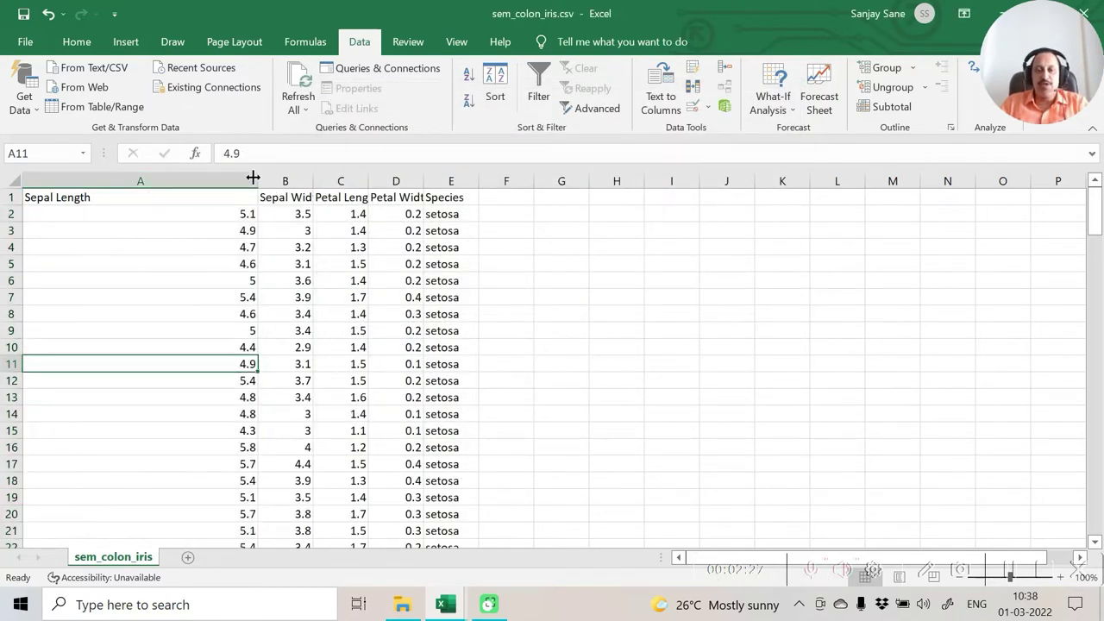
double_click(258, 181)
click(229, 285)
click(289, 298)
click(270, 396)
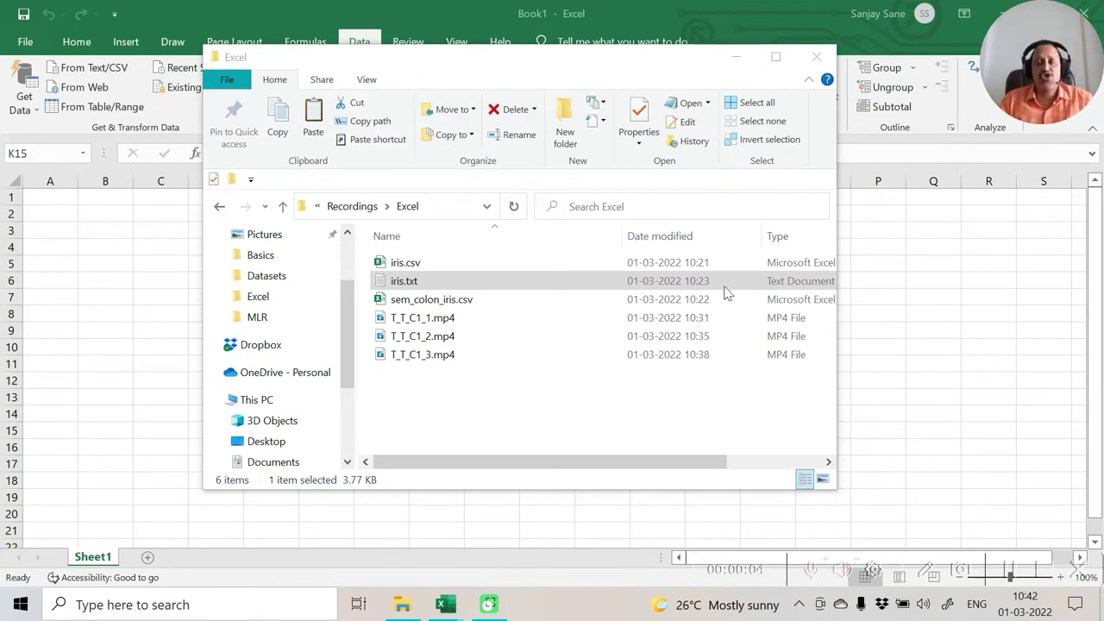
Check how iris.txt is separated in Notepad, and open the recent Desktop iris.txt in Excel's Text Import Wizard
double_click(395, 285)
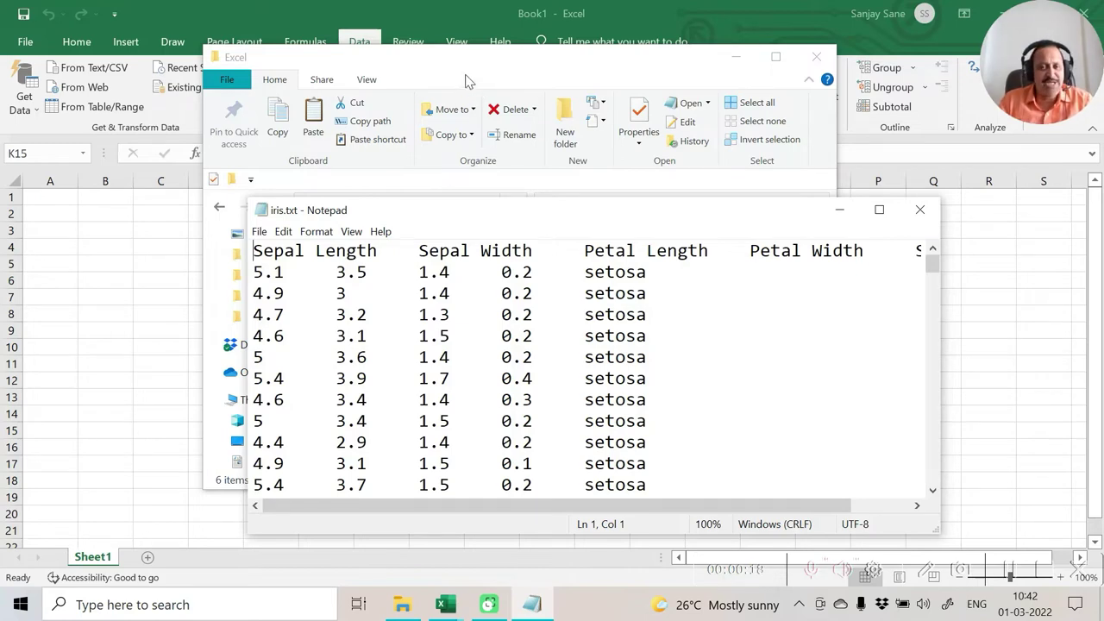
click(26, 43)
click(26, 44)
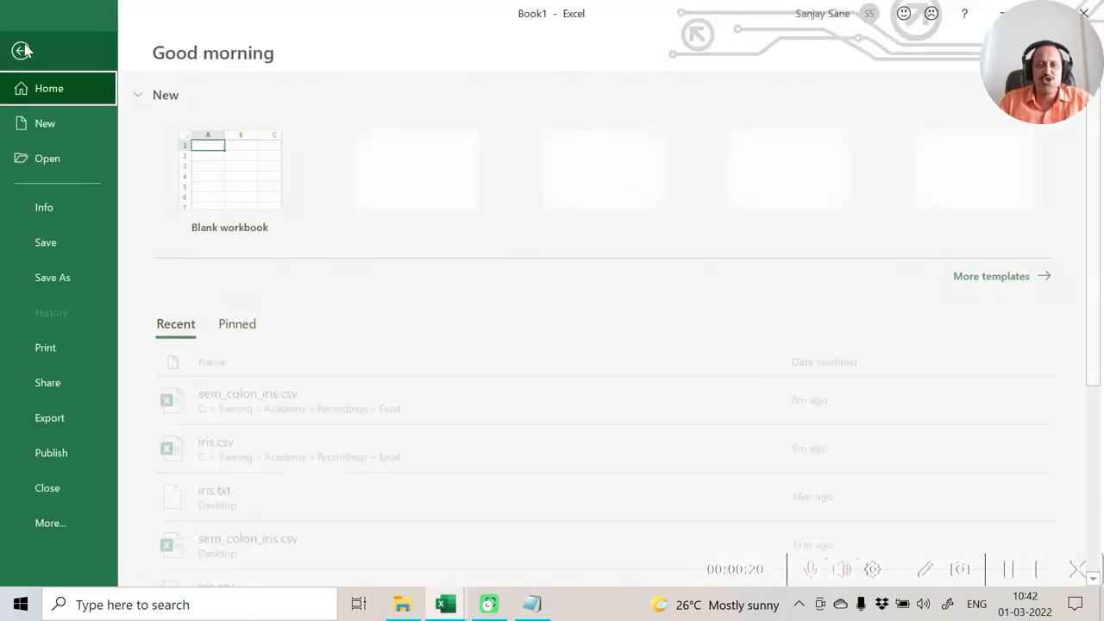
click(52, 159)
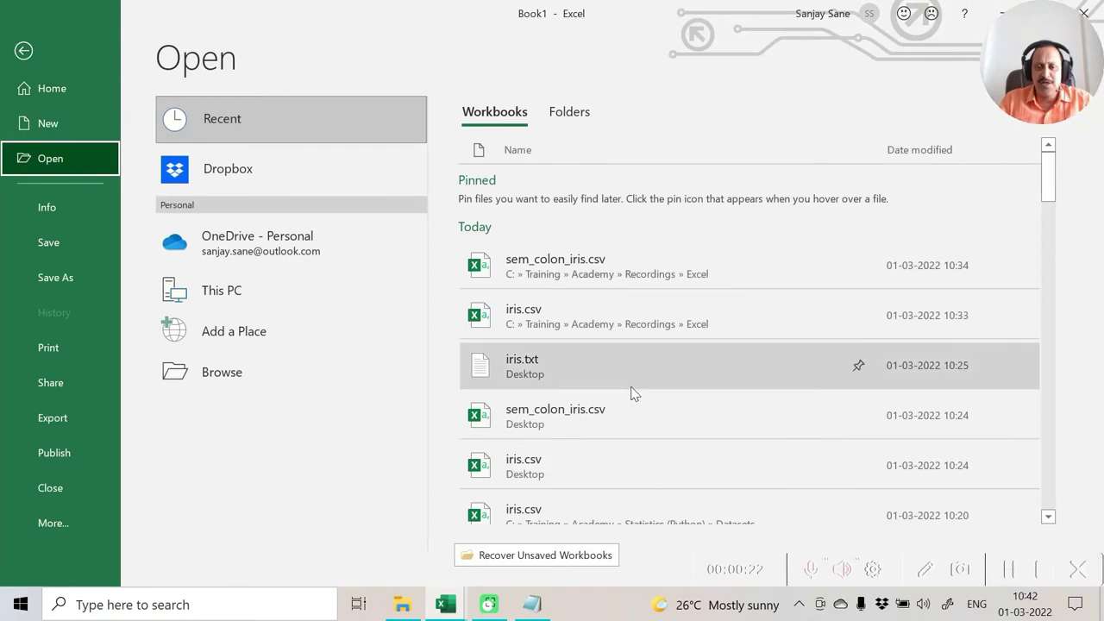
click(536, 367)
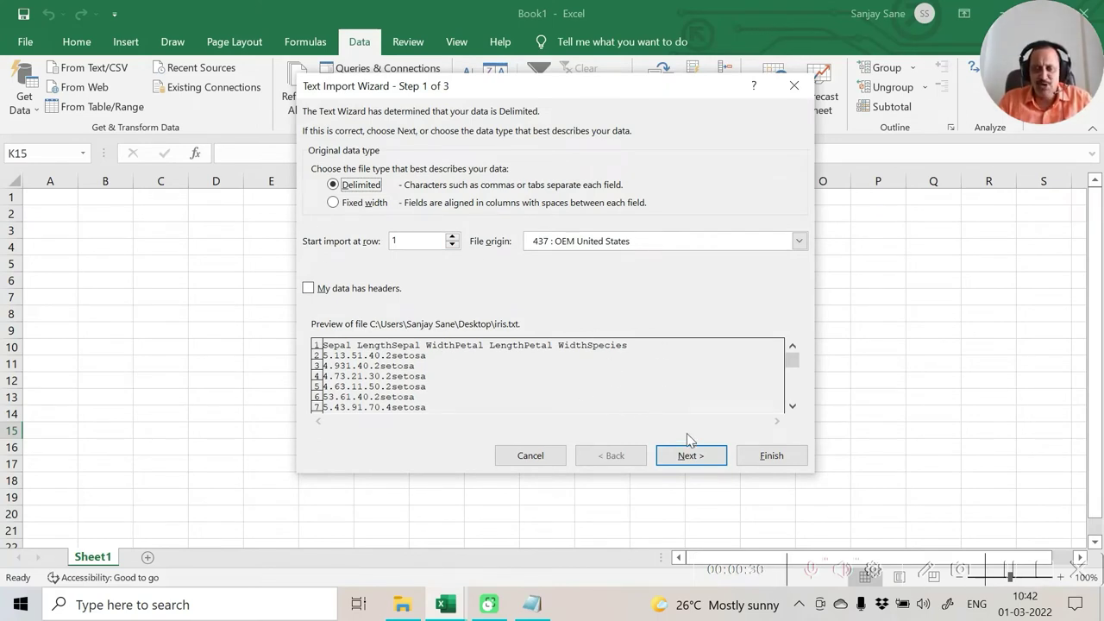
Import iris.txt as Delimited data, replacing the Semicolon delimiter with Tab
click(702, 457)
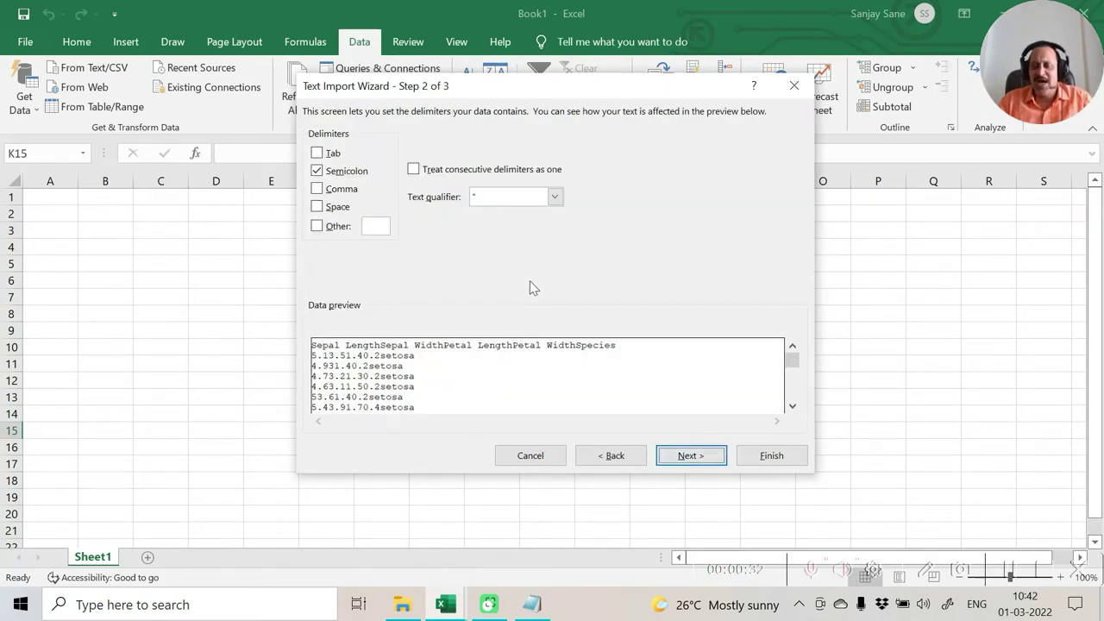
click(316, 171)
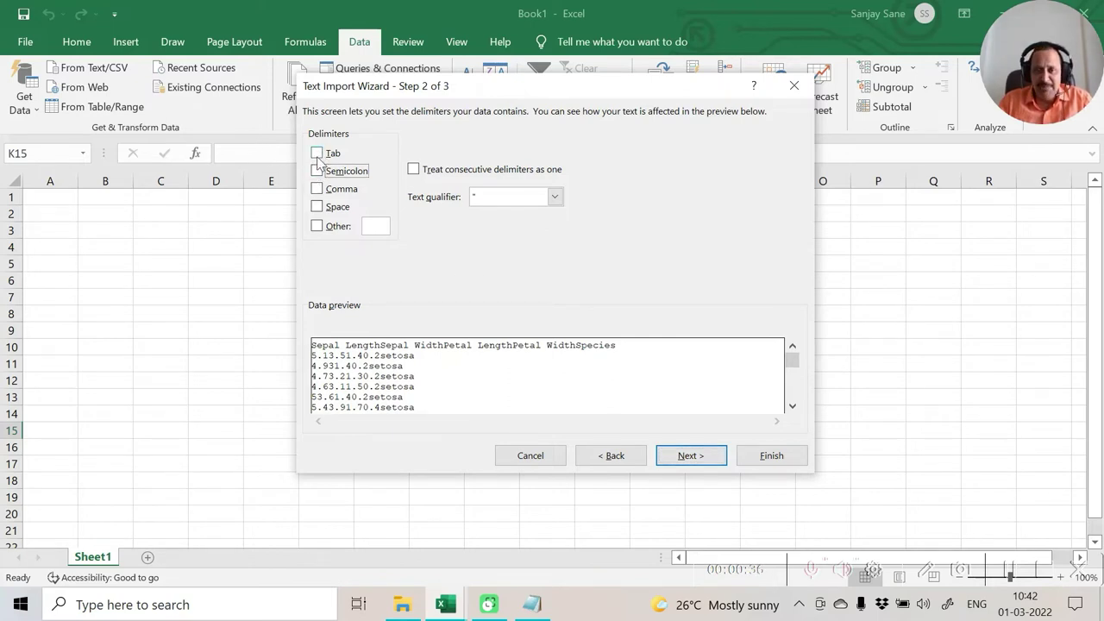
click(317, 155)
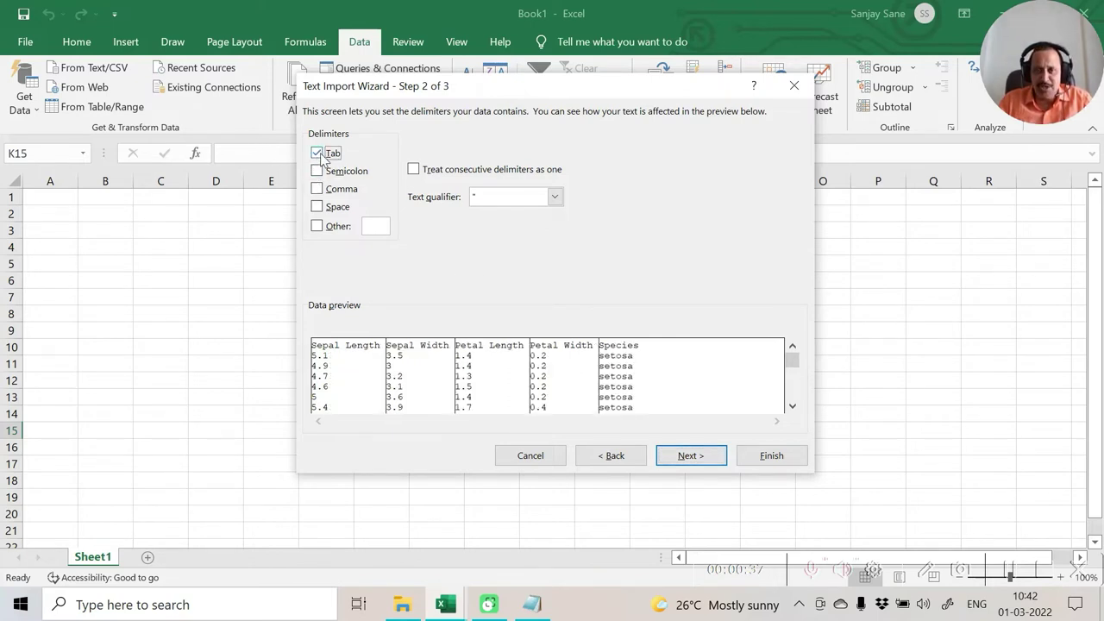
click(705, 459)
click(764, 457)
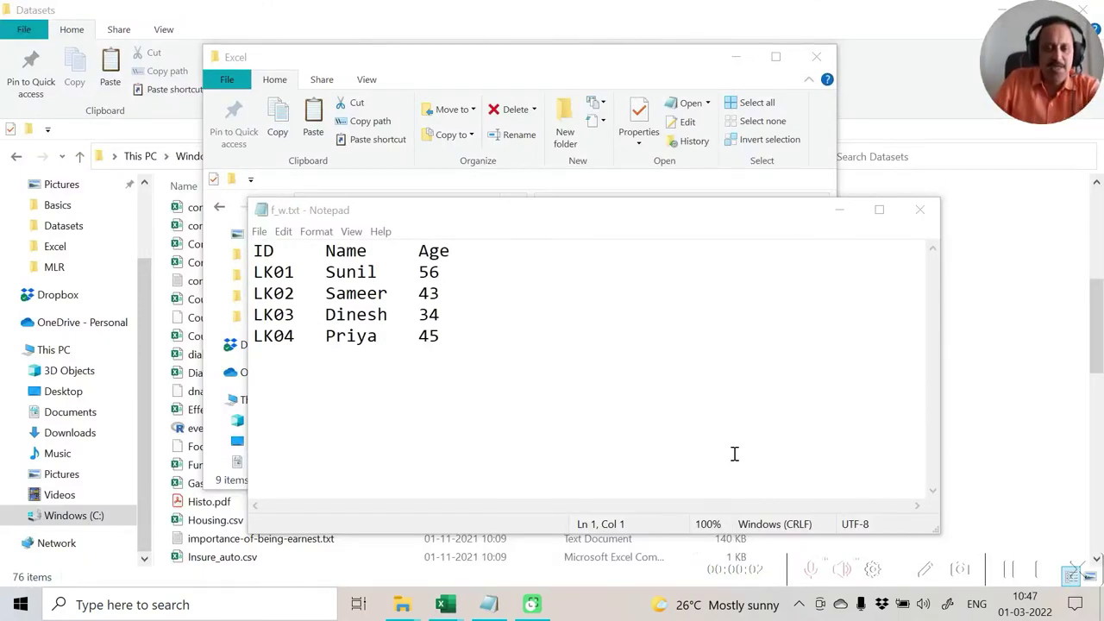
Inspect the column alignment in f_w.txt, and open that file in Excel's Text Import Wizard with the Fixed width data type
drag(298, 275, 324, 295)
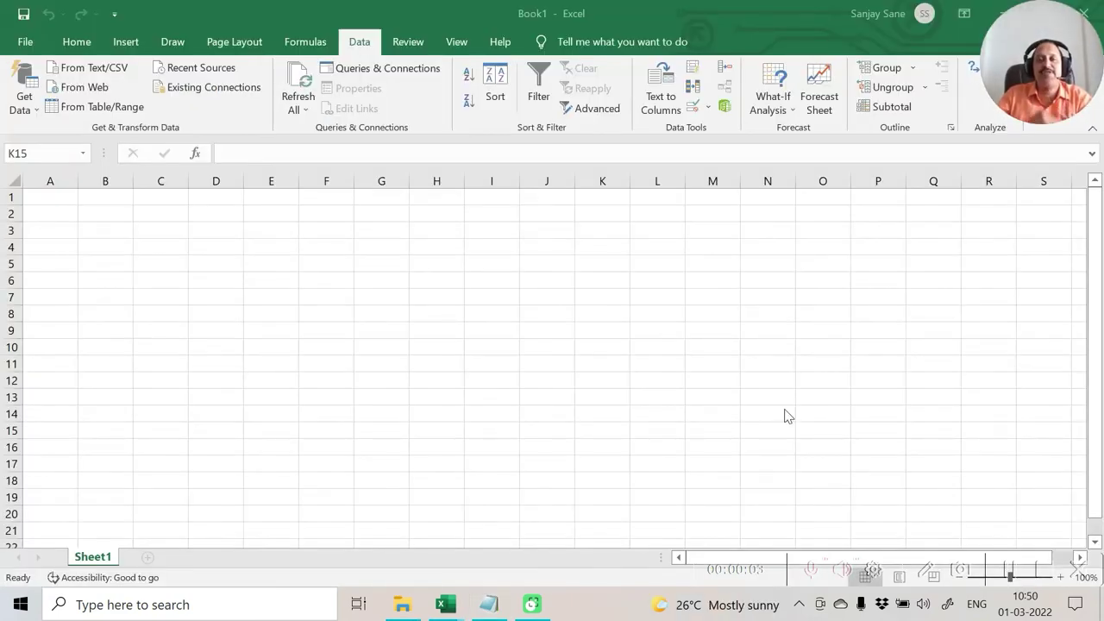
click(28, 41)
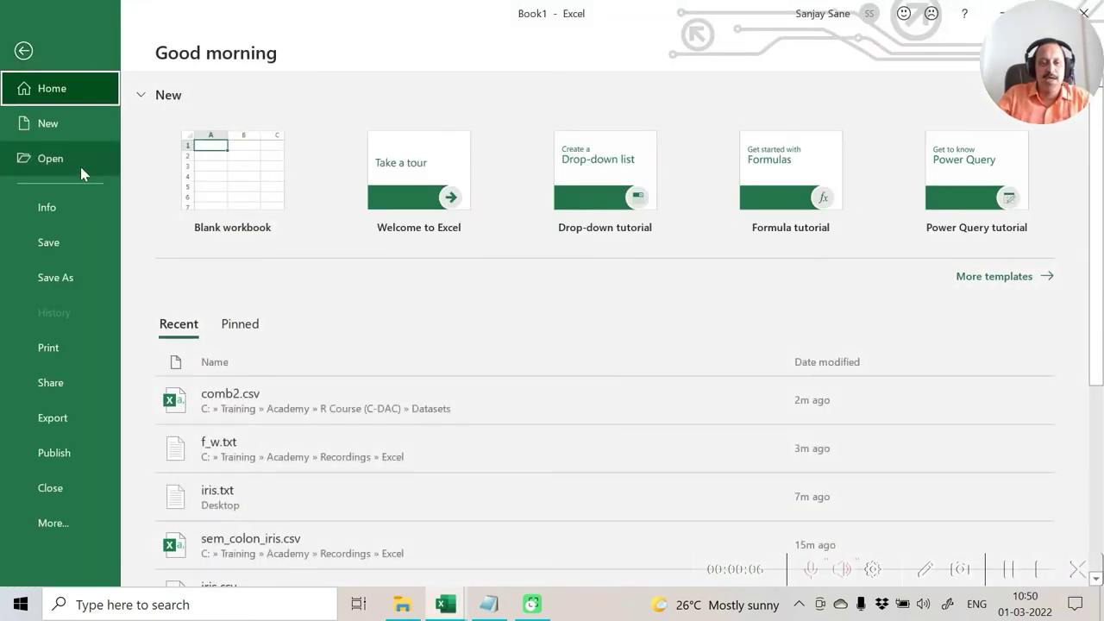
click(327, 466)
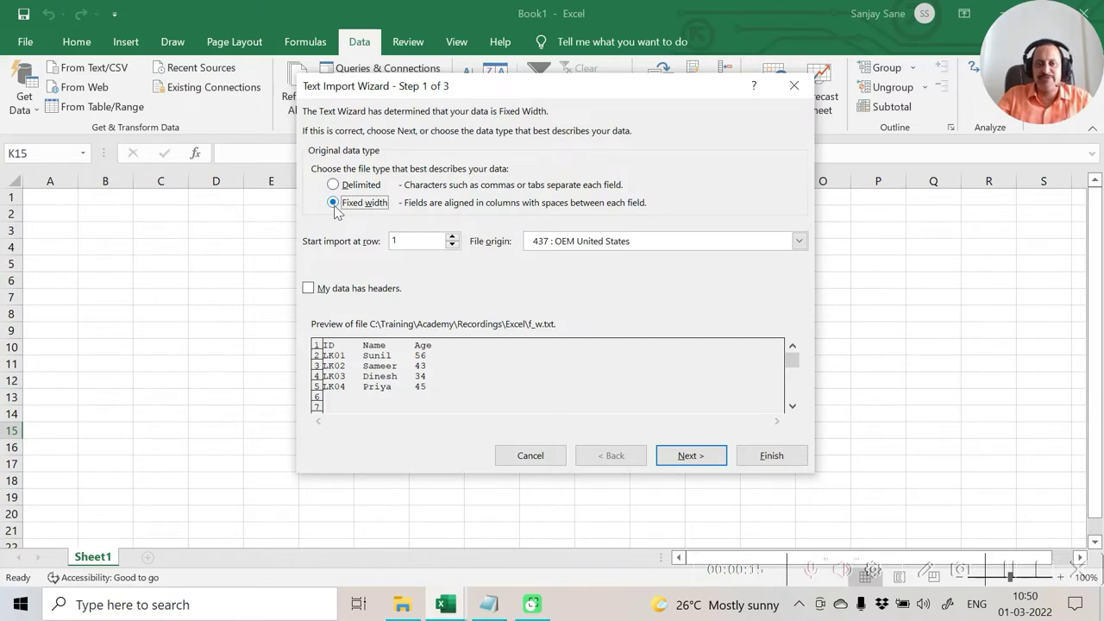
click(681, 459)
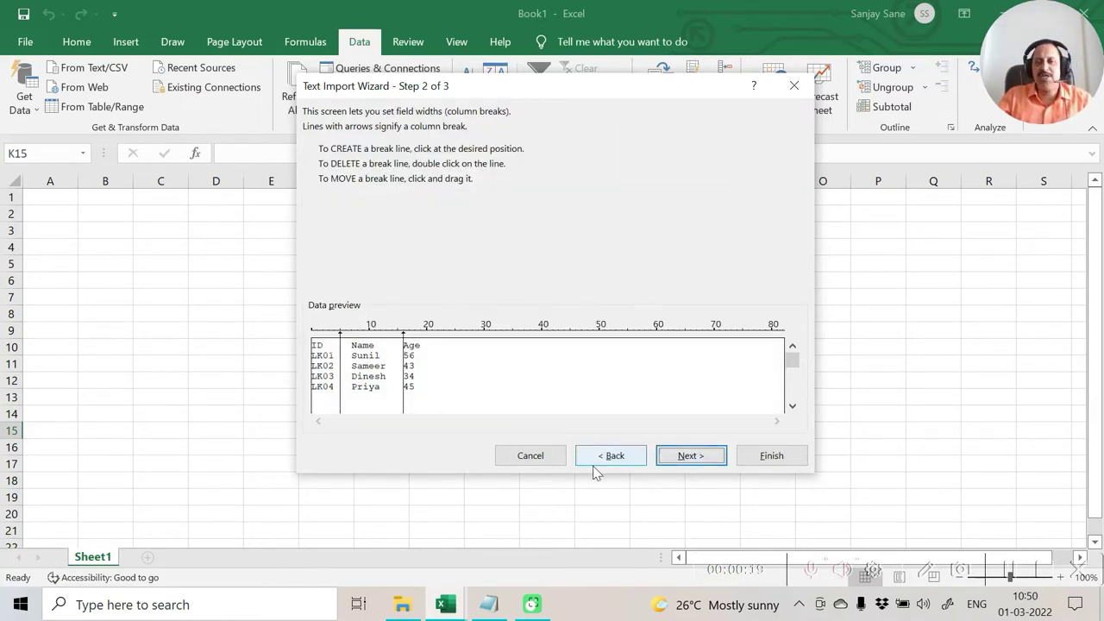
Move the column break before Age to about position 14 and finish the fixed-width import
click(346, 353)
drag(341, 349, 395, 363)
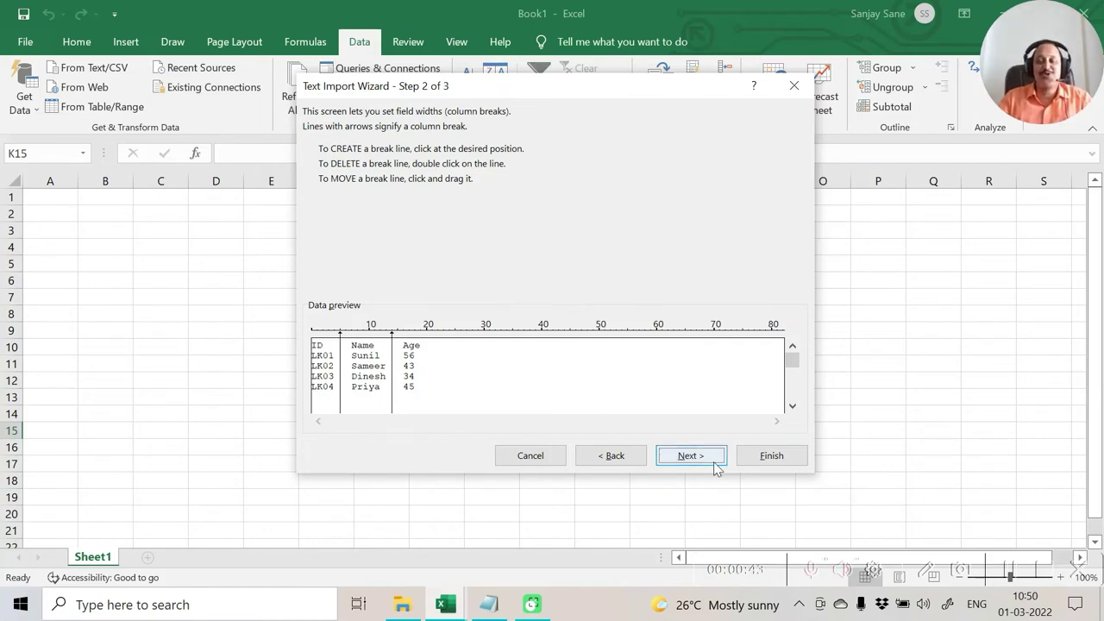
click(793, 456)
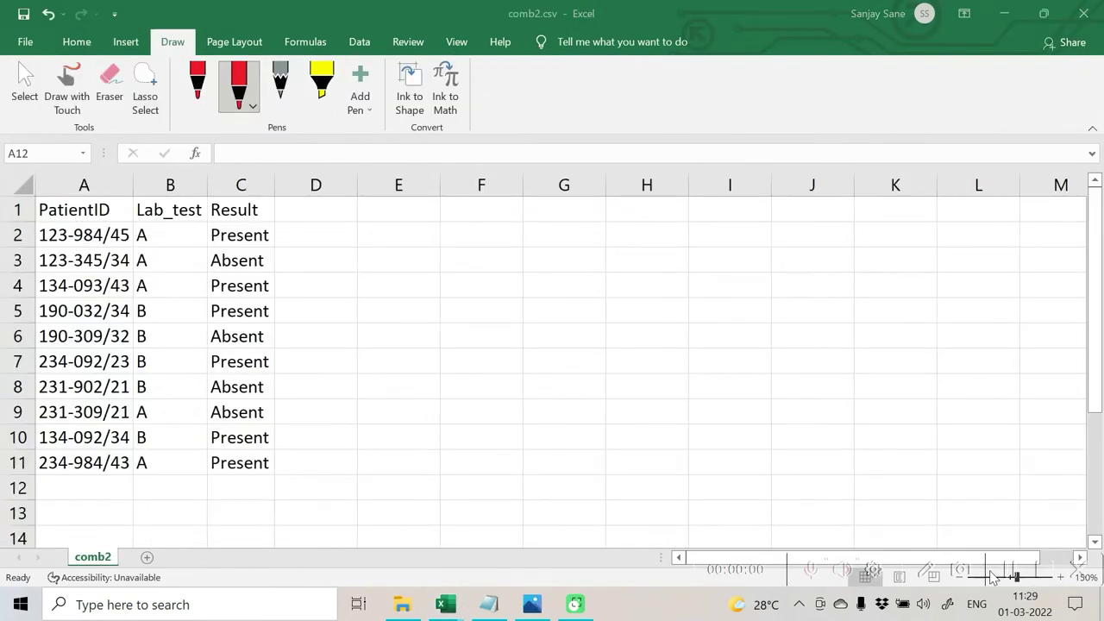
Mark the hyphen position down the PatientID values in comb2.csv with the red pen, undo the line and draw it again
click(71, 230)
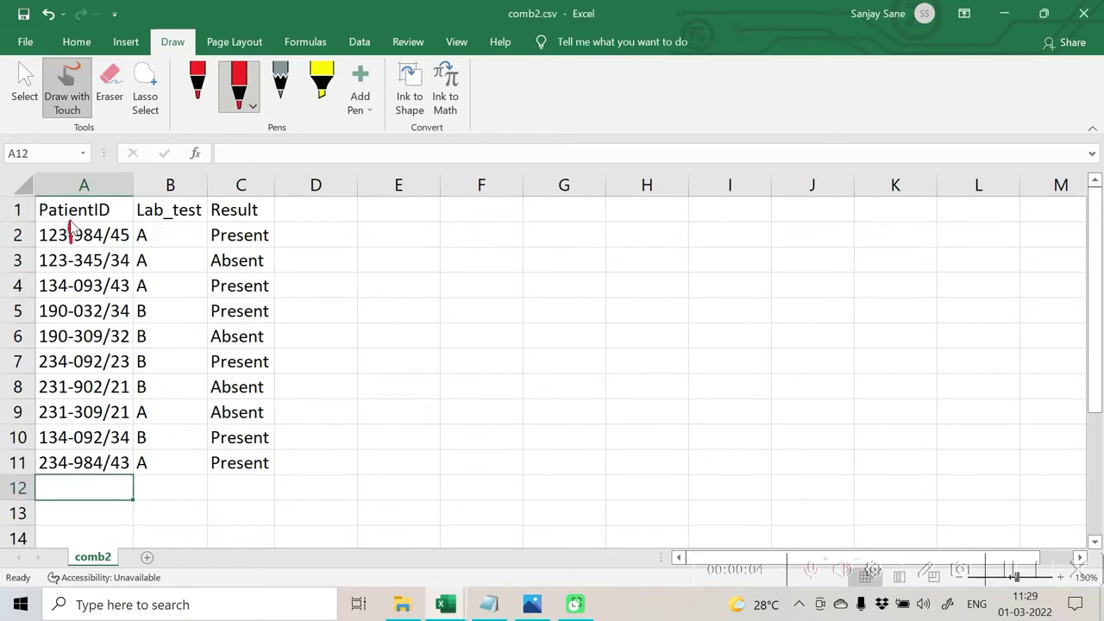
drag(71, 345, 71, 467)
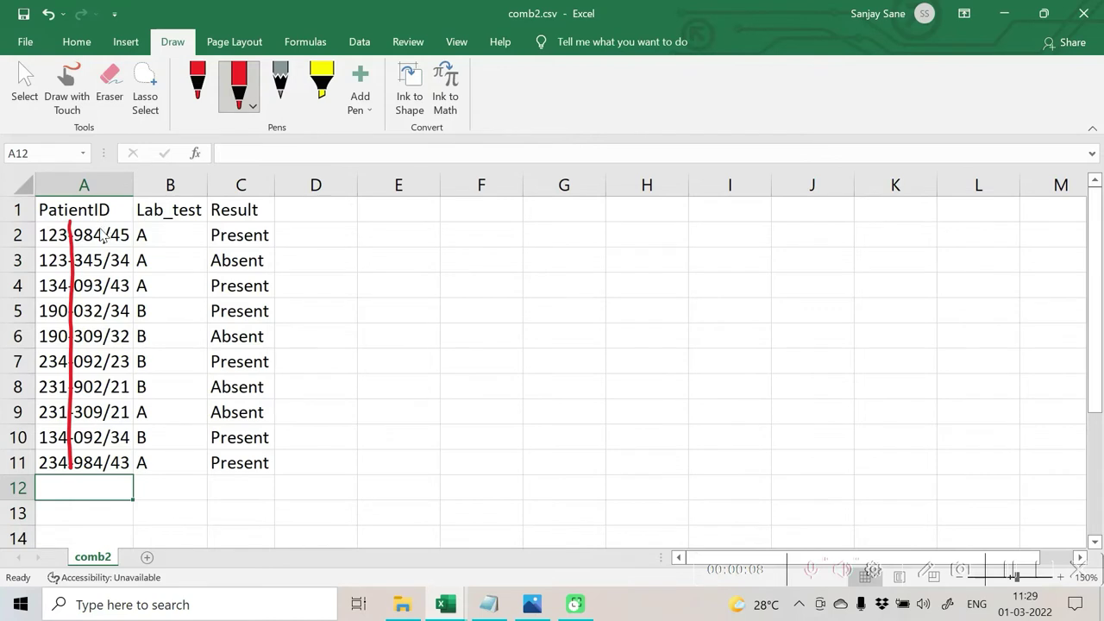
key(ctrl+z)
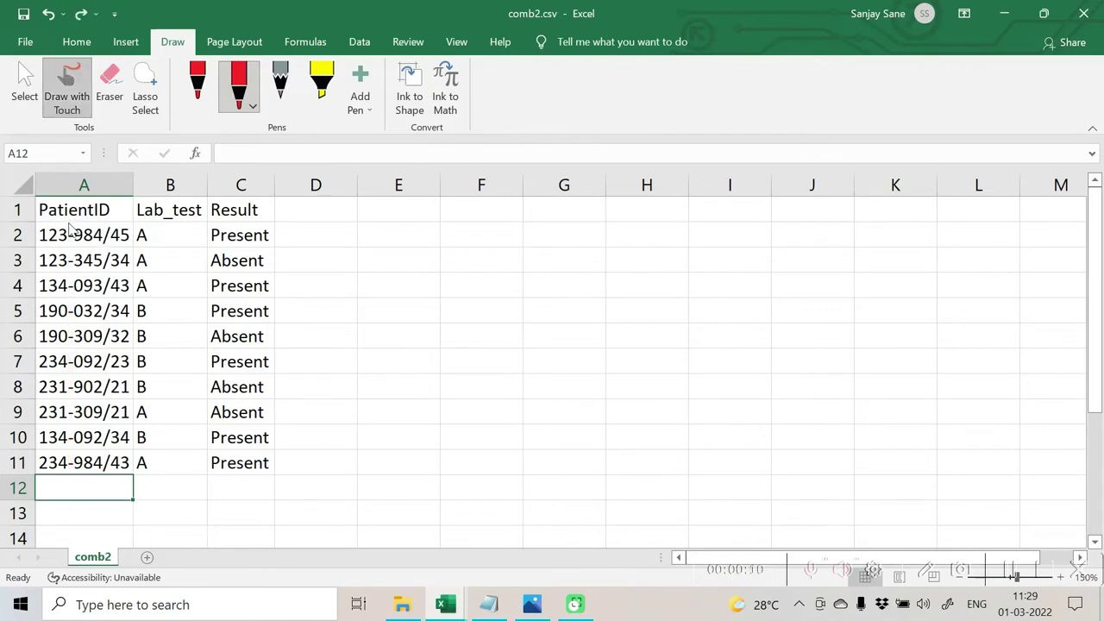
mouse_move(69, 226)
mouse_down()
mouse_move(106, 222)
mouse_move(70, 295)
mouse_up()
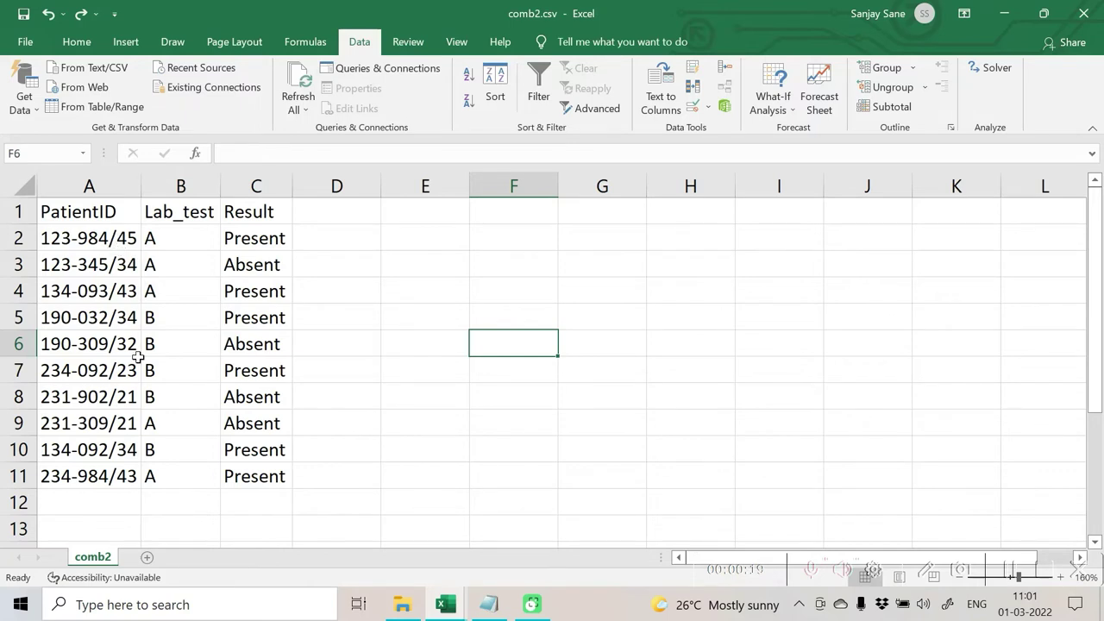
Insert four blank columns between PatientID and Lab_test
drag(177, 186, 256, 186)
right_click(256, 186)
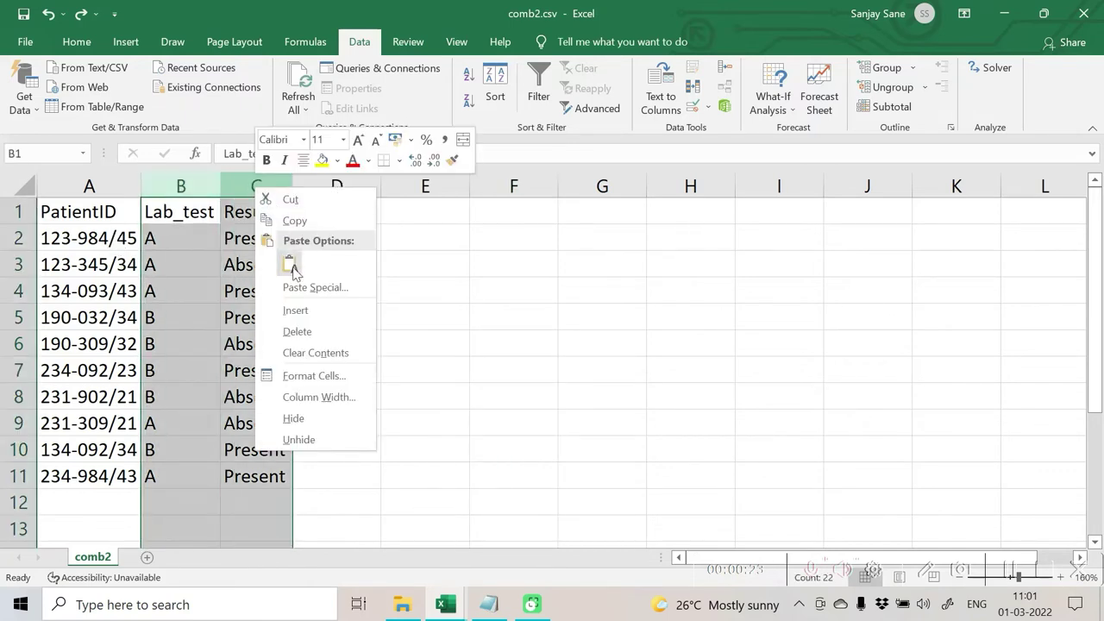
click(296, 311)
click(129, 240)
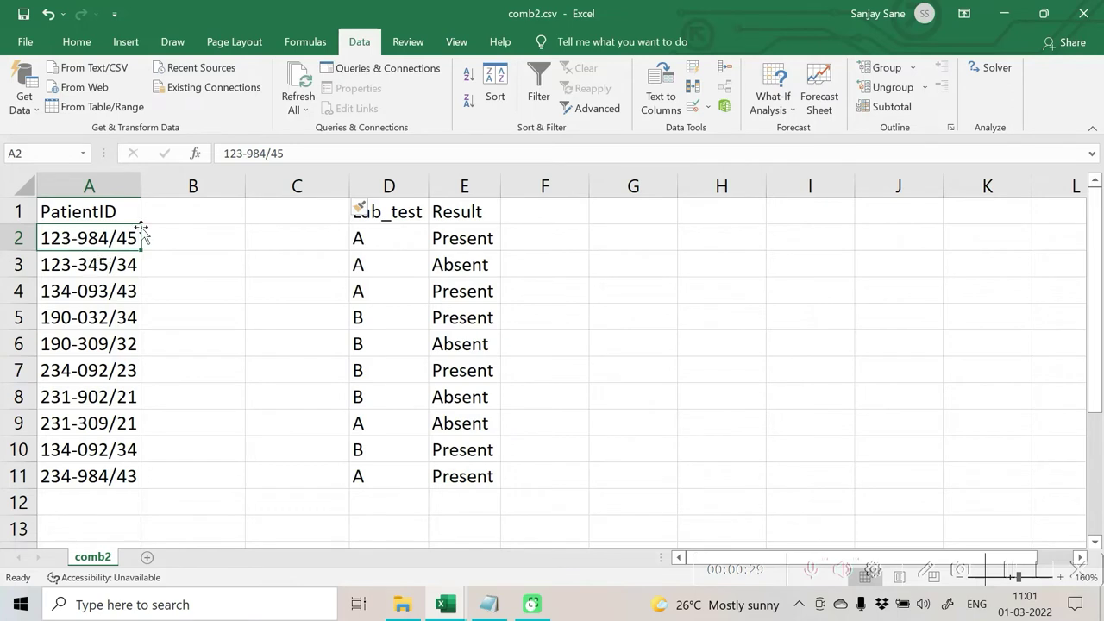
right_click(182, 186)
click(223, 311)
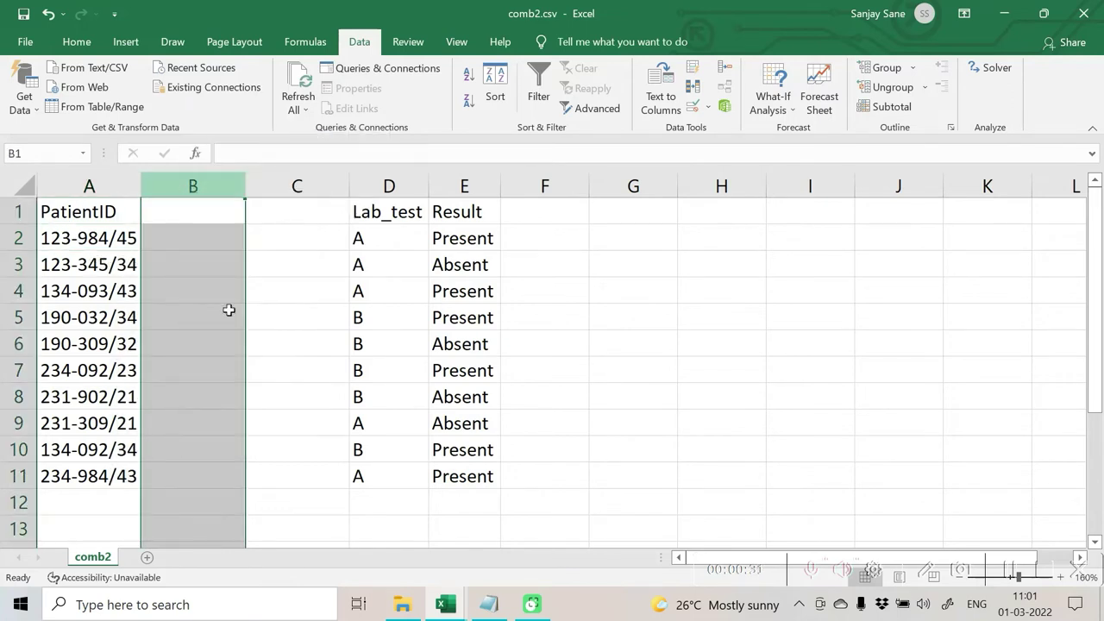
right_click(191, 179)
click(231, 302)
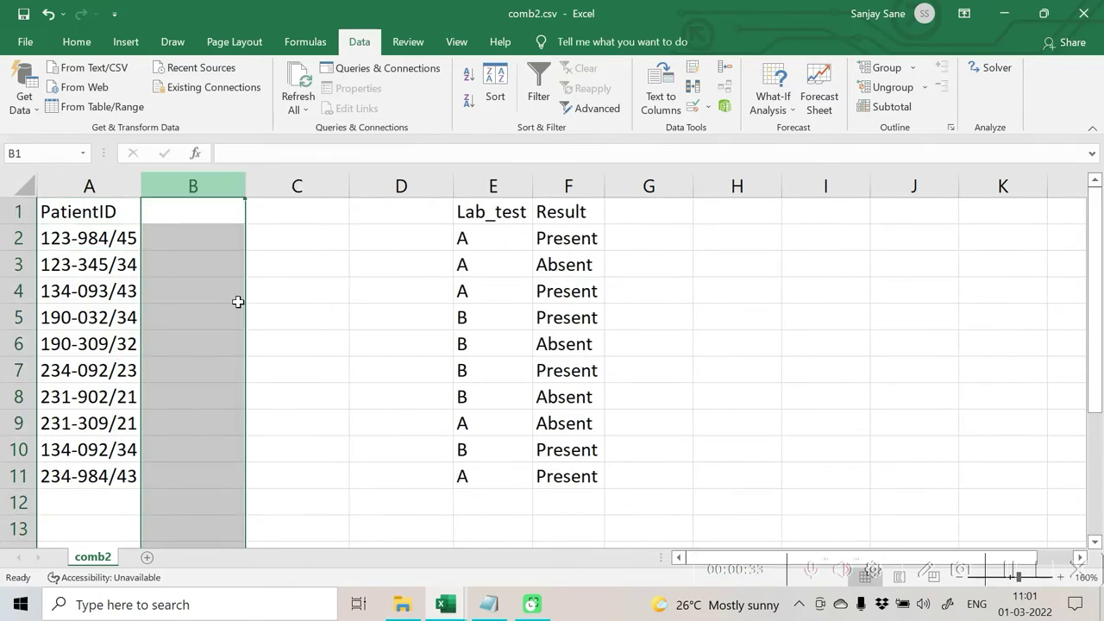
click(122, 242)
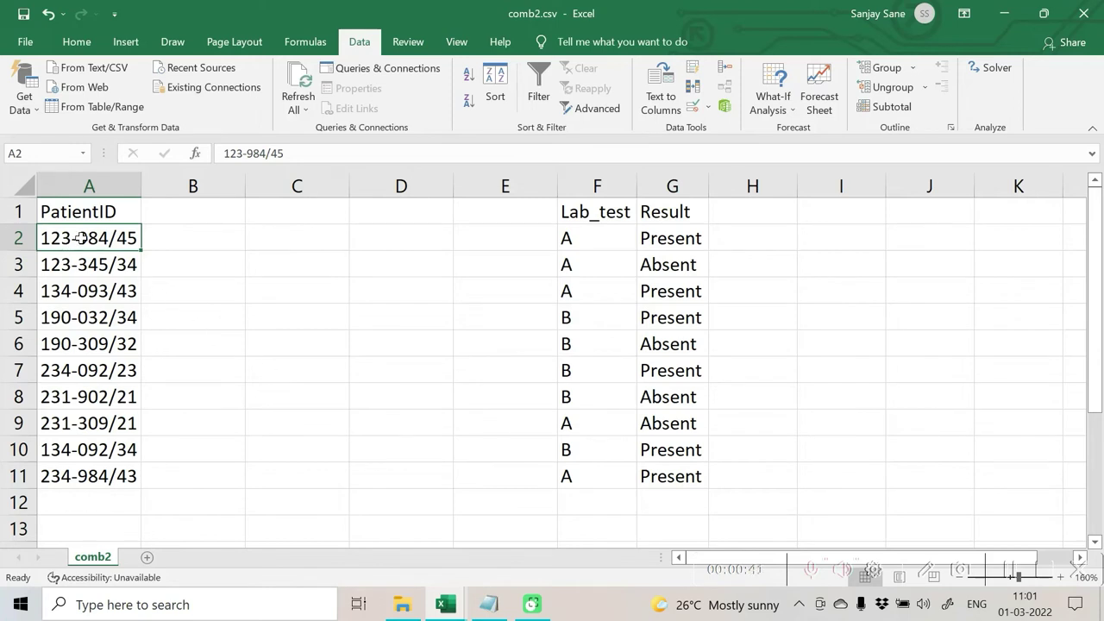
Start Text to Columns on the PatientID values in A2:A11 with the Fixed width data type
drag(81, 213, 89, 478)
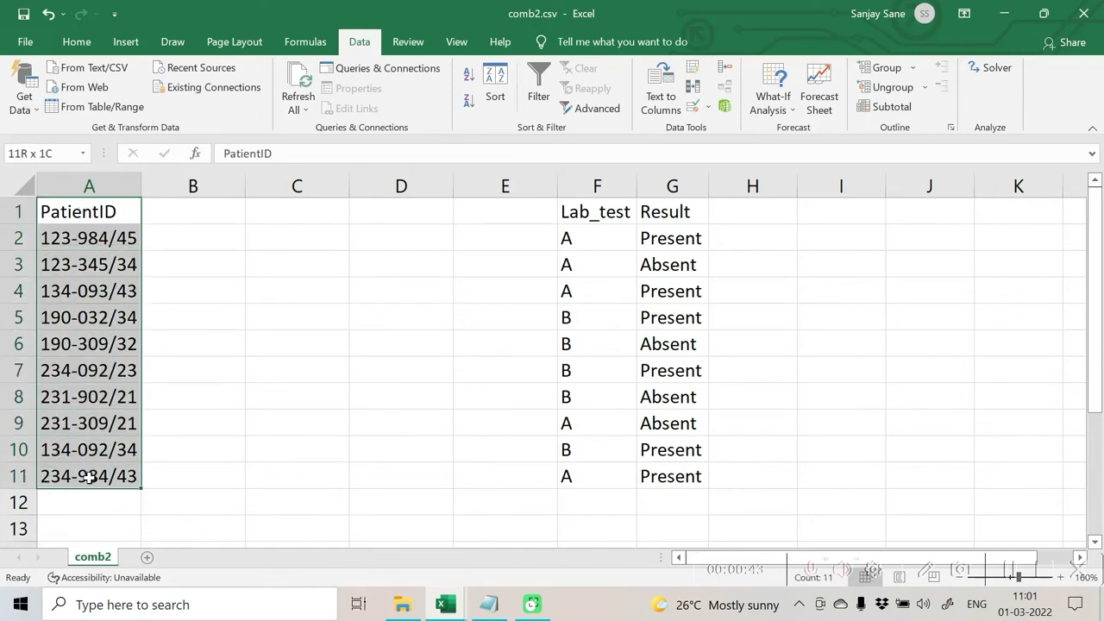
drag(87, 239, 104, 477)
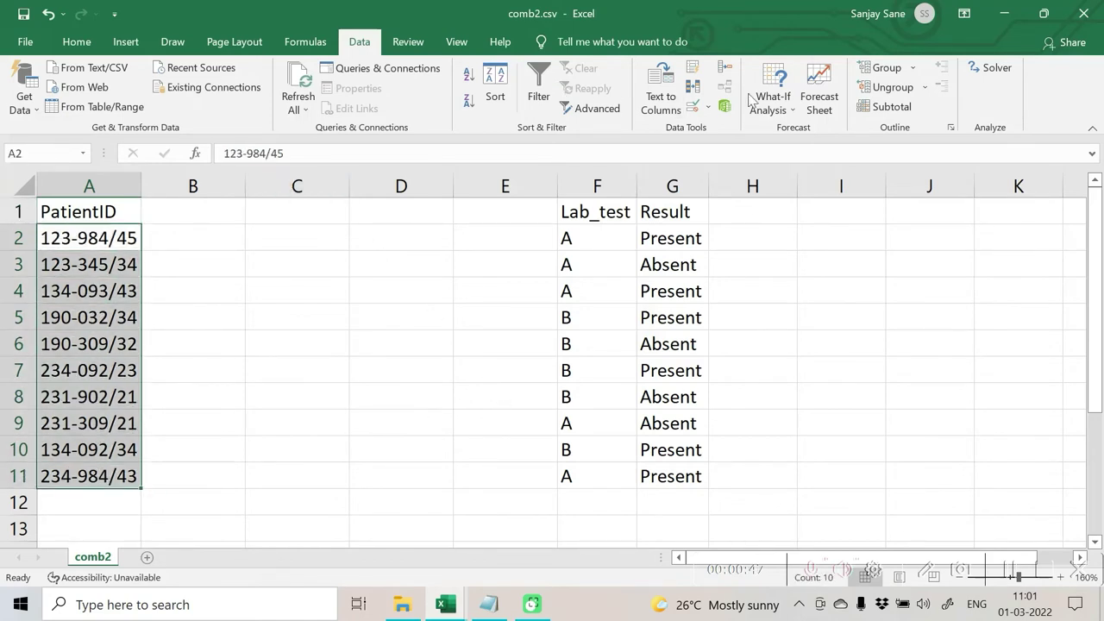
click(660, 100)
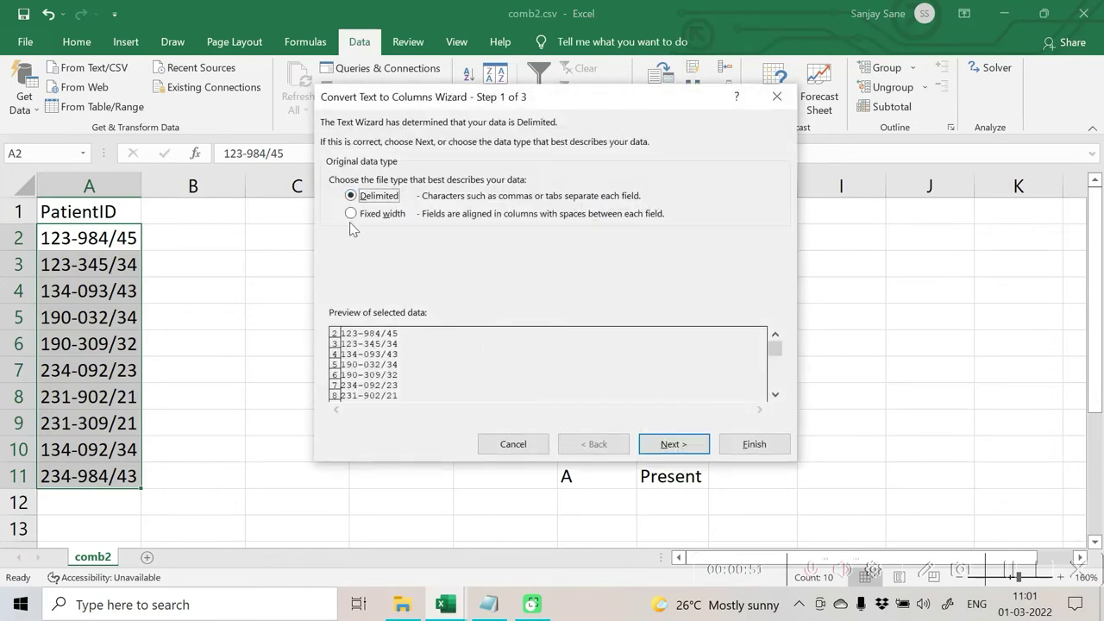
click(351, 214)
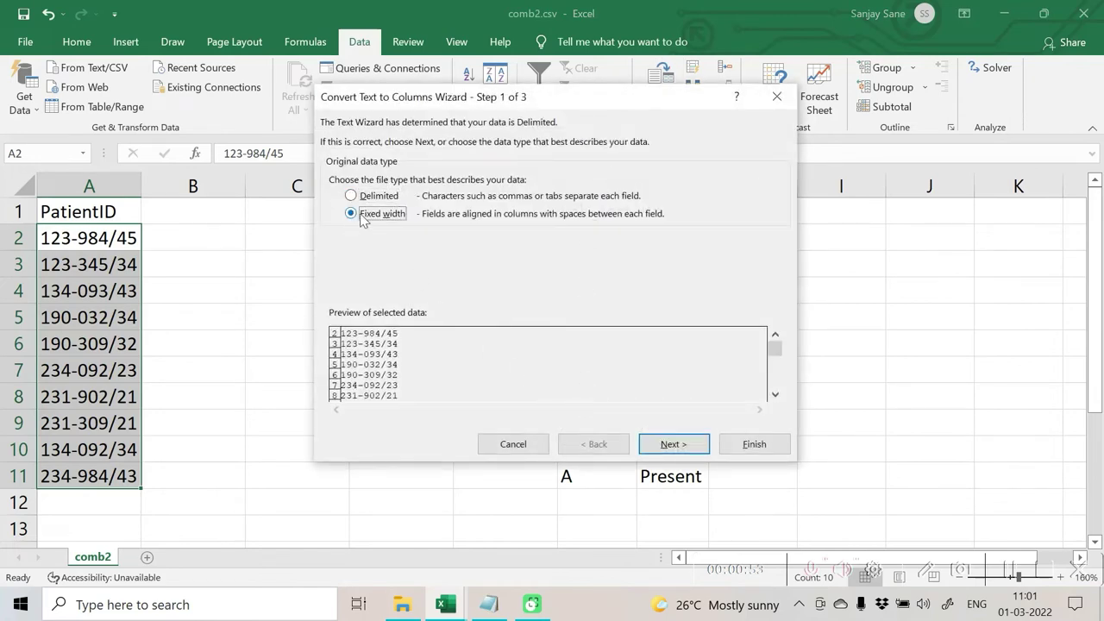
click(673, 445)
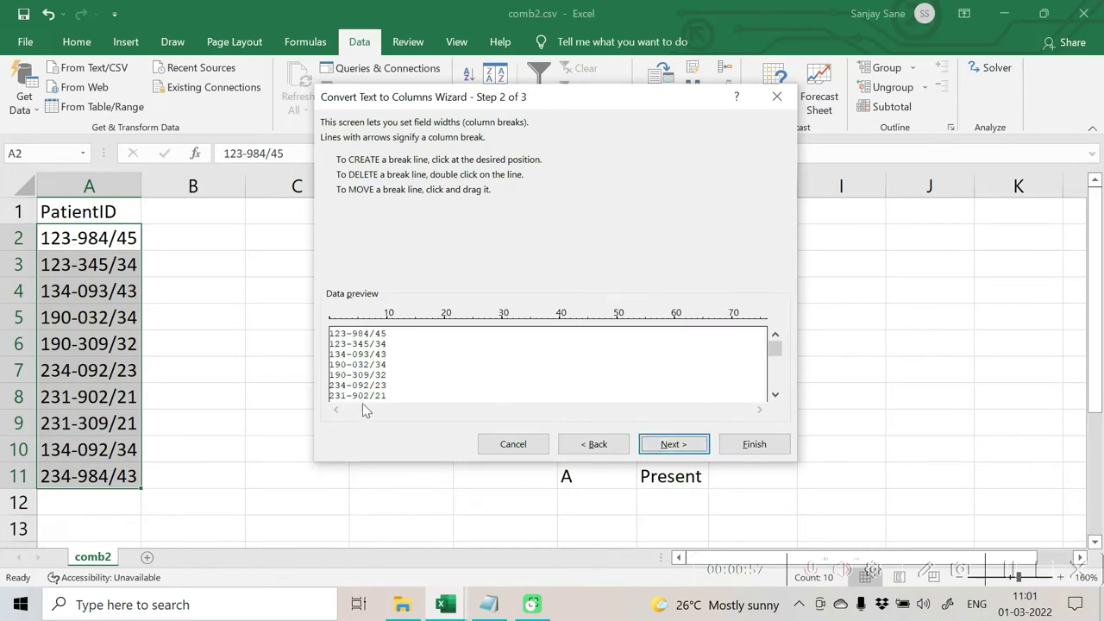
Place column breaks on both sides of the hyphen and of the slash, and finish splitting the PatientID values
click(347, 343)
click(352, 345)
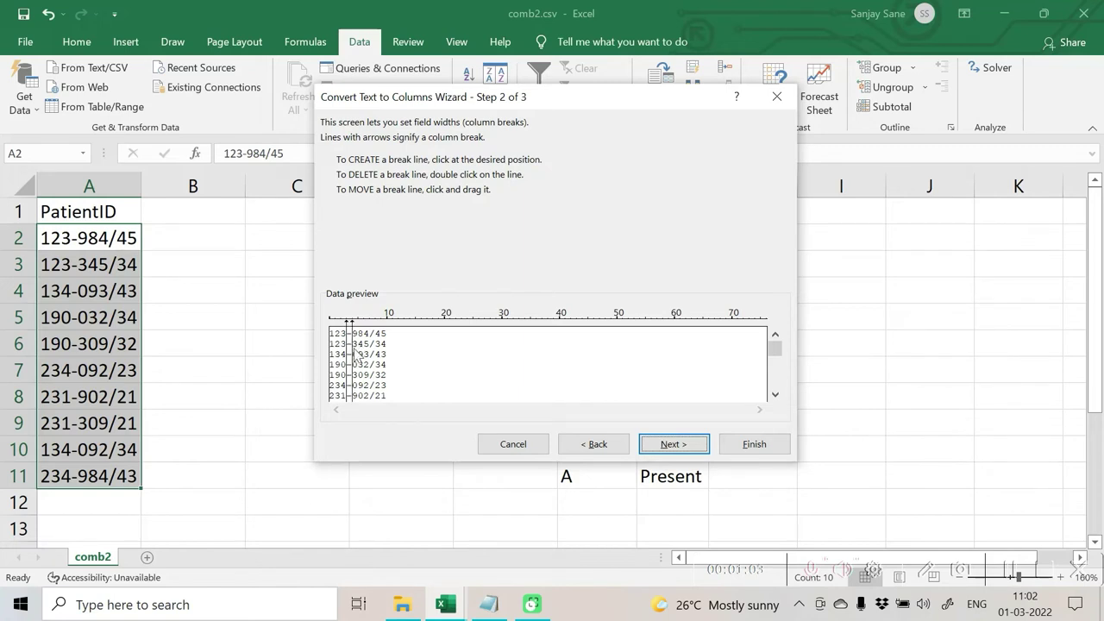
click(370, 351)
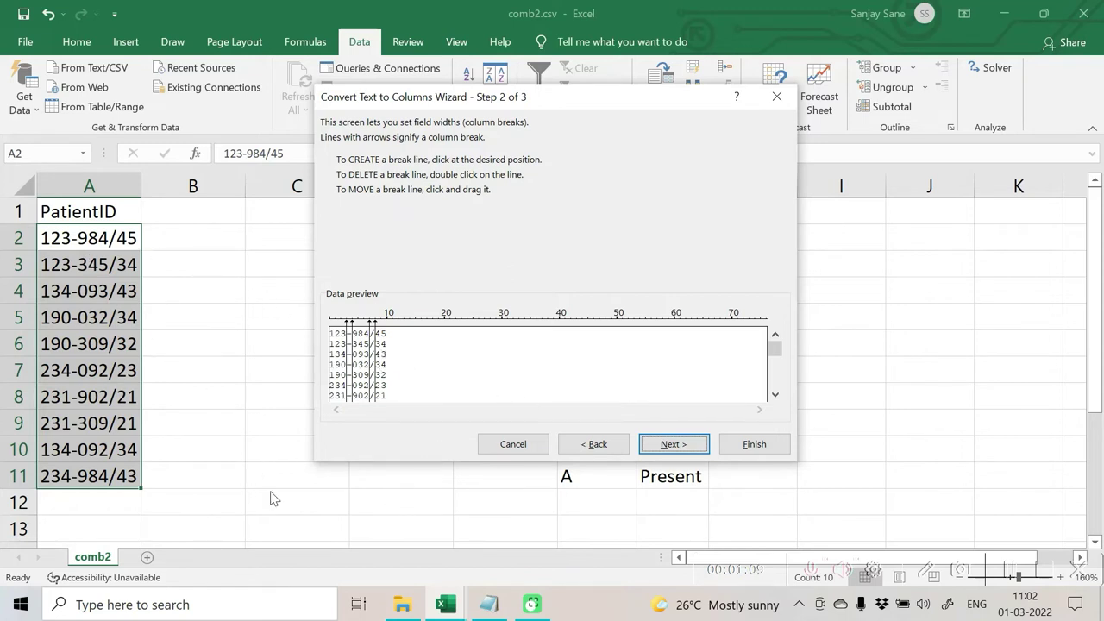
double_click(375, 338)
click(375, 341)
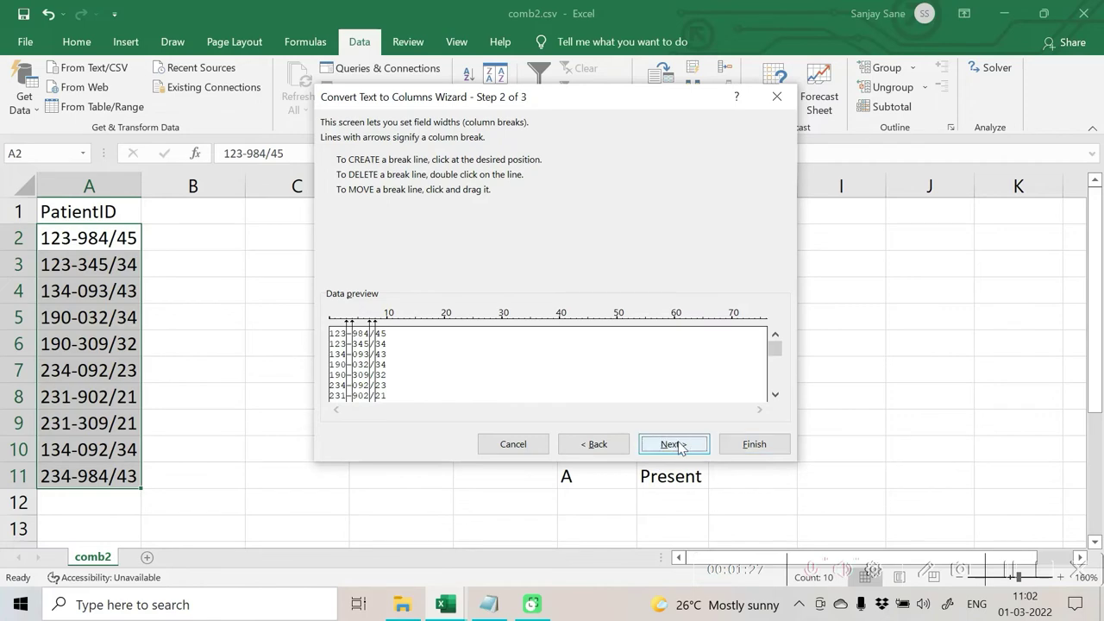
click(756, 445)
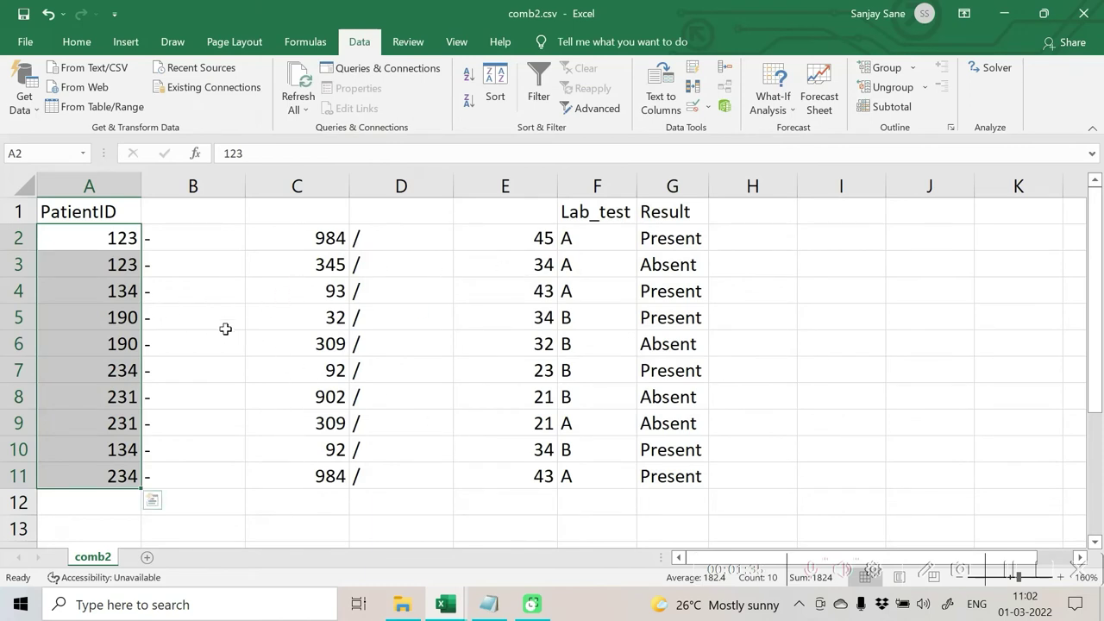
click(197, 284)
click(189, 363)
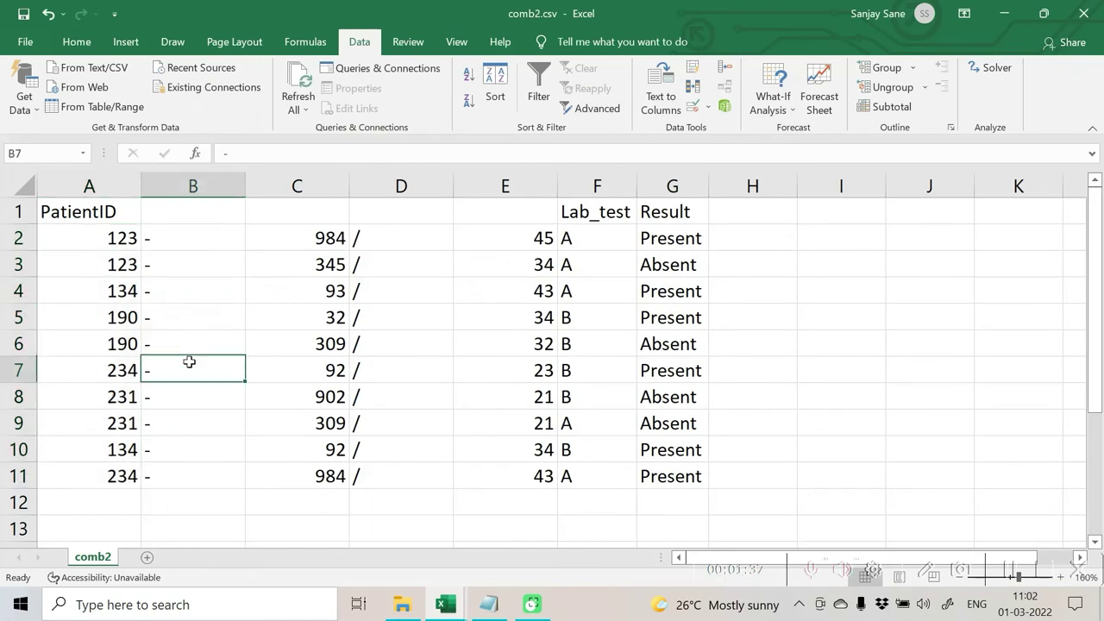
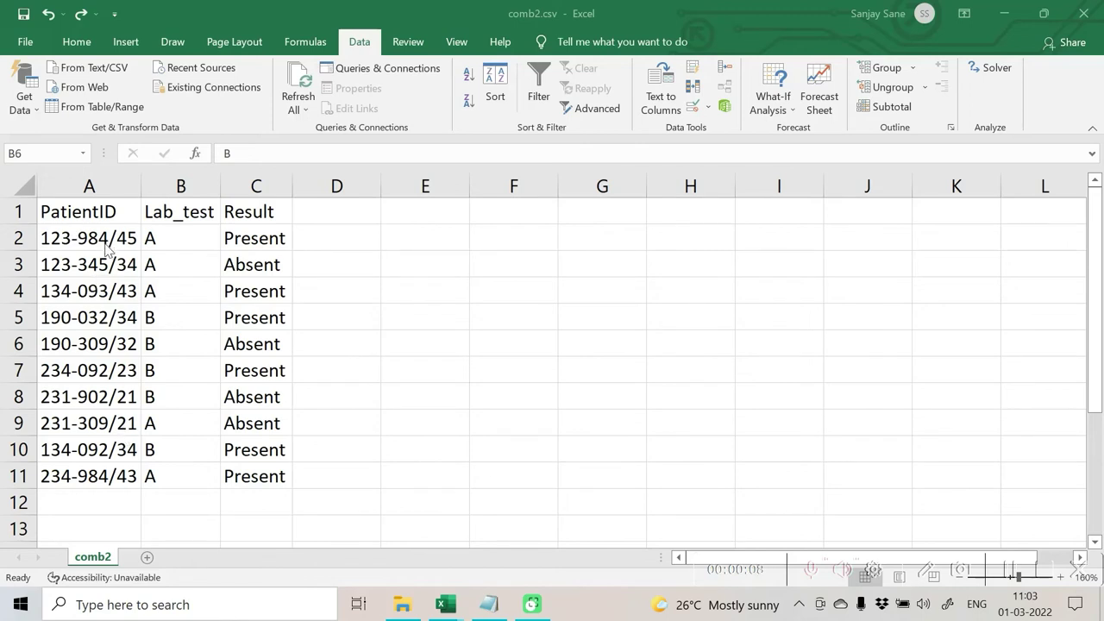
Insert two blank columns between PatientID and Lab_test
click(200, 187)
drag(231, 183, 250, 184)
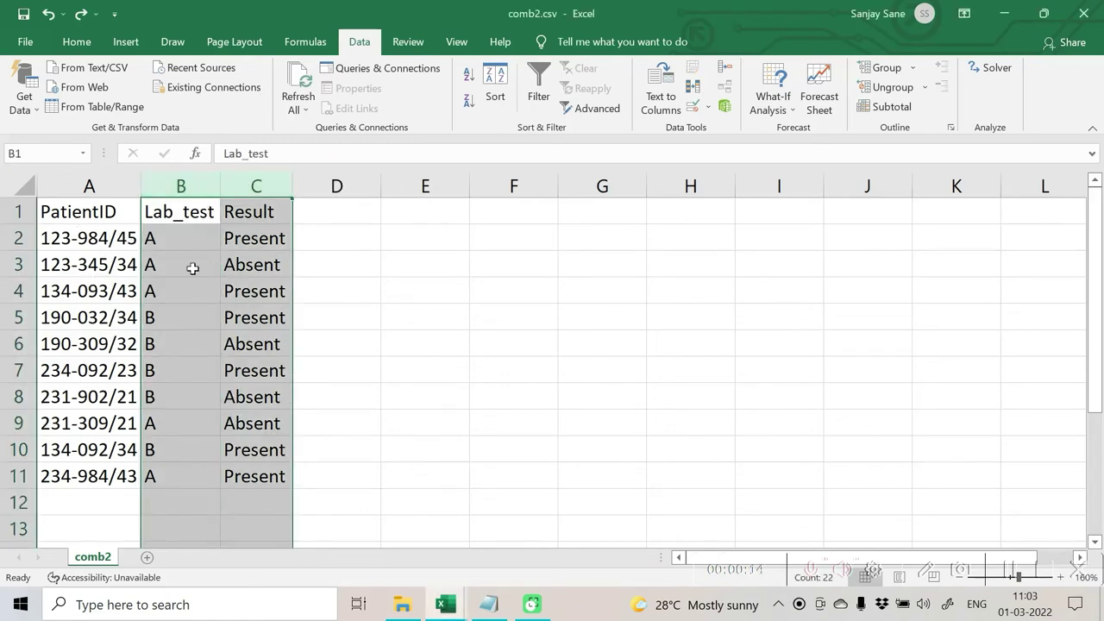
right_click(200, 184)
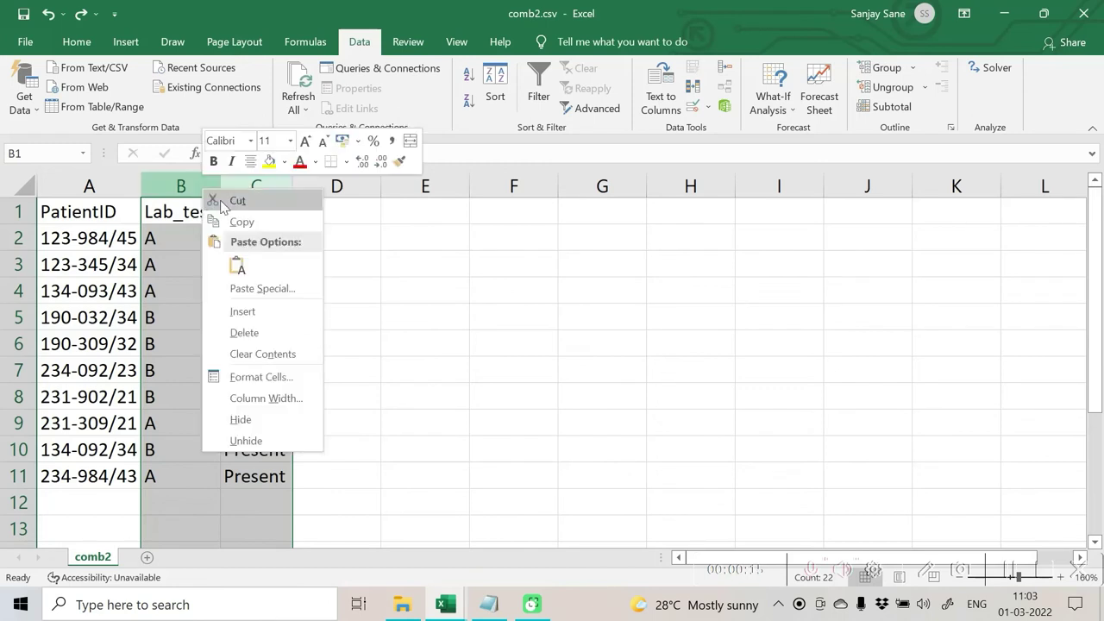
click(252, 312)
click(203, 248)
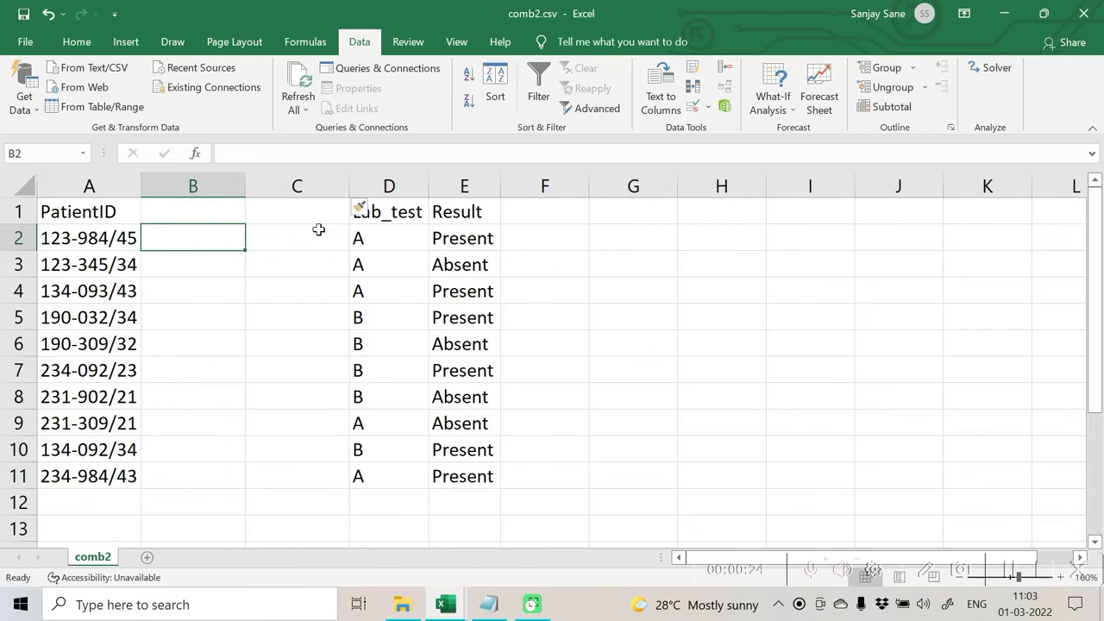
drag(319, 230, 301, 462)
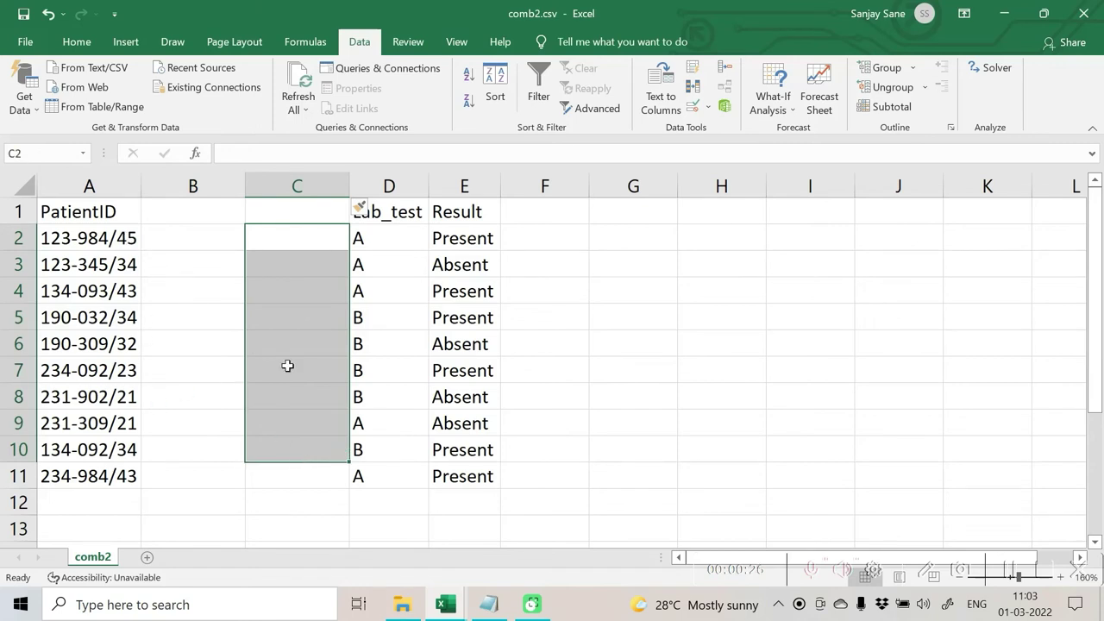
Start Text to Columns on the PatientID values in A2:A11 with the Delimited data type
click(101, 236)
drag(101, 256, 111, 477)
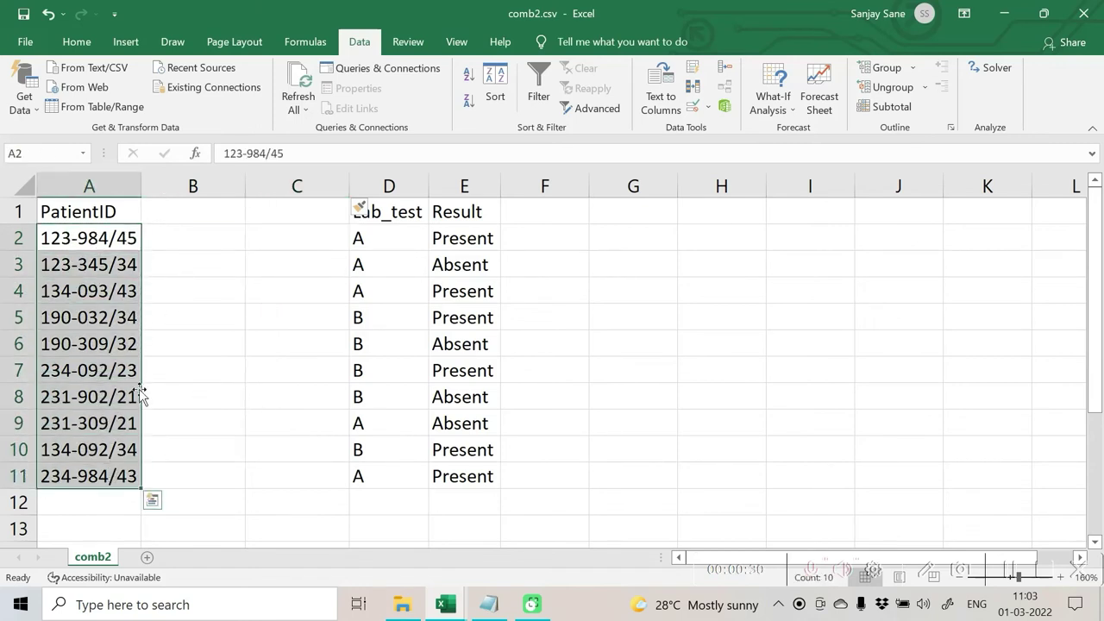
click(665, 107)
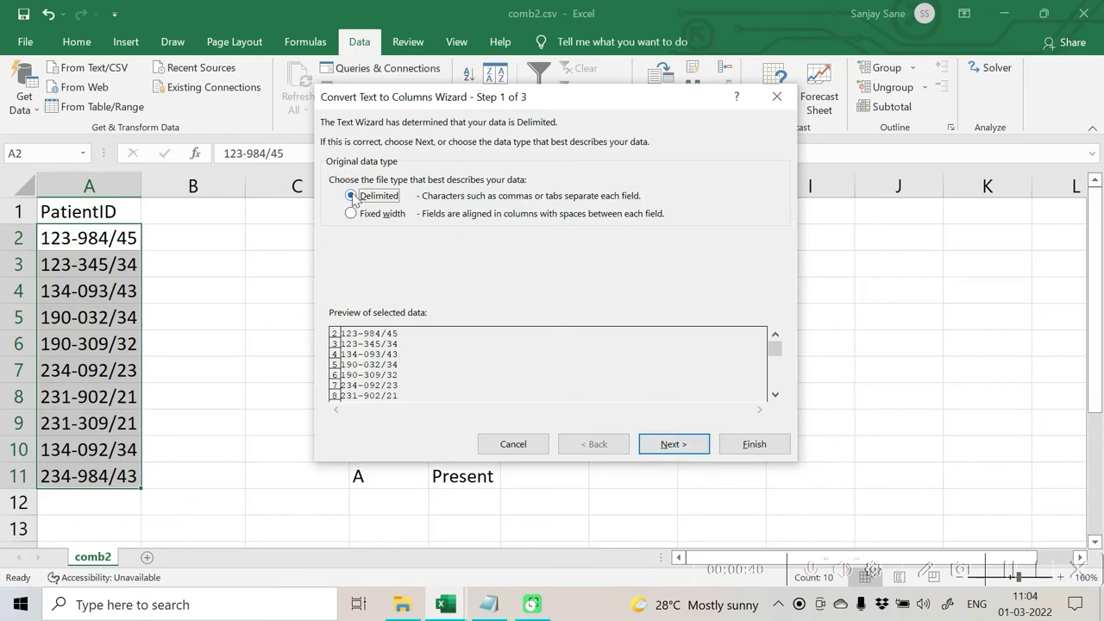
click(674, 445)
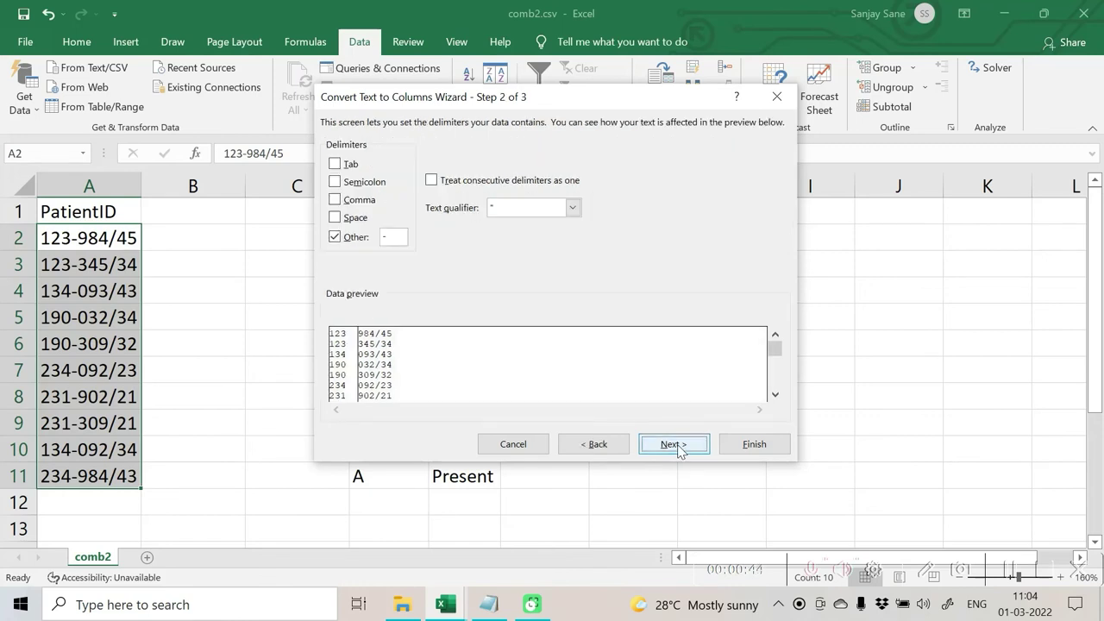
Set the hyphen "-" as the custom delimiter and finish splitting the PatientID values
click(336, 238)
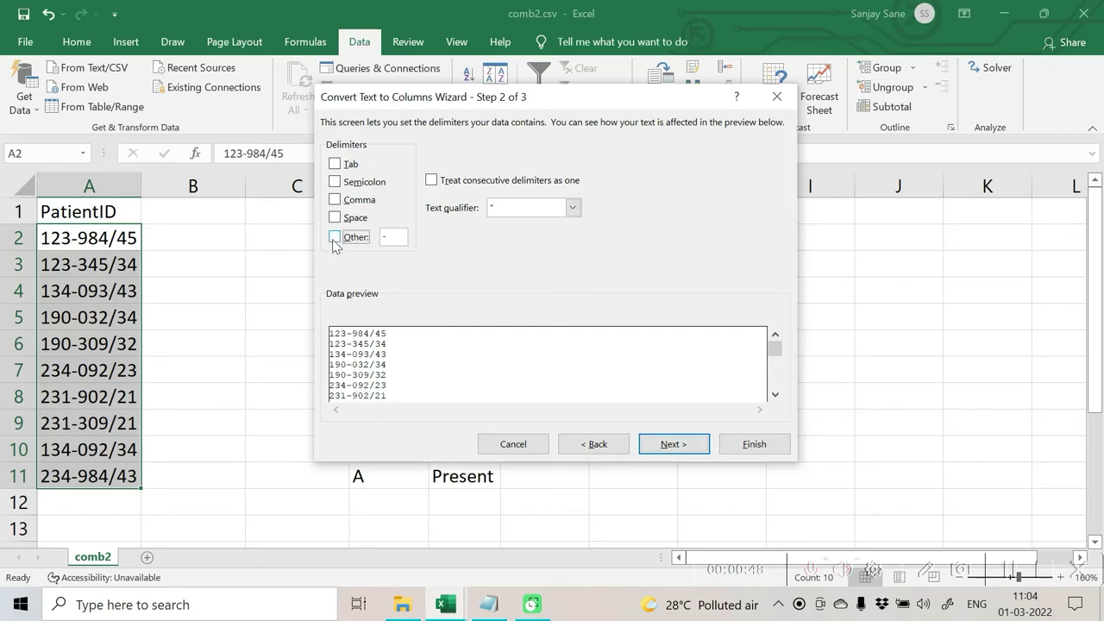
click(335, 238)
click(335, 238)
double_click(393, 236)
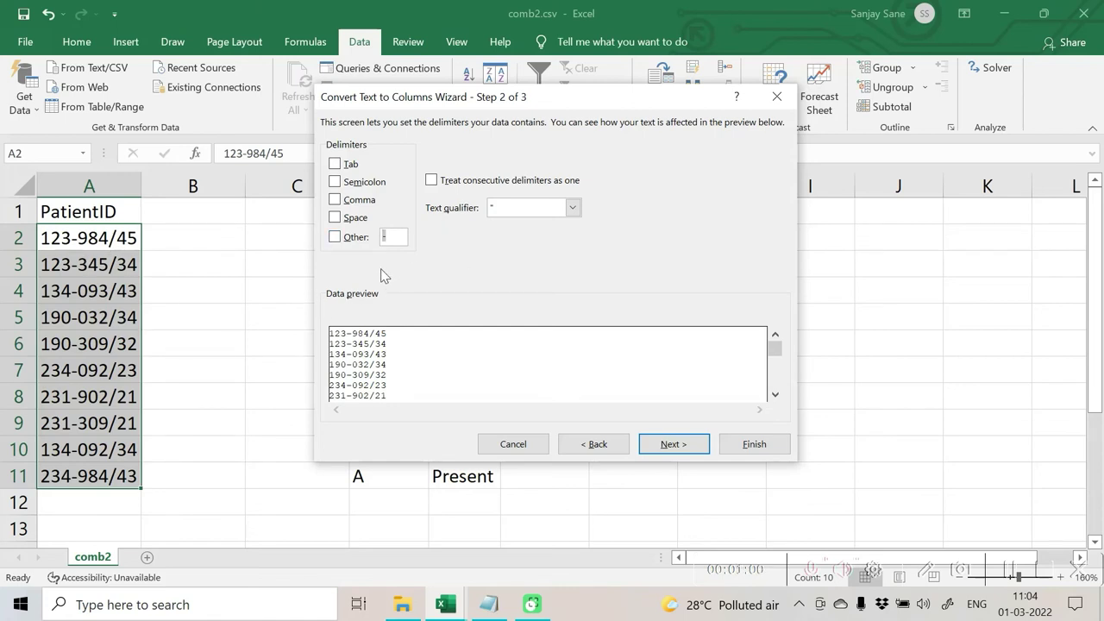
click(397, 236)
text(-)
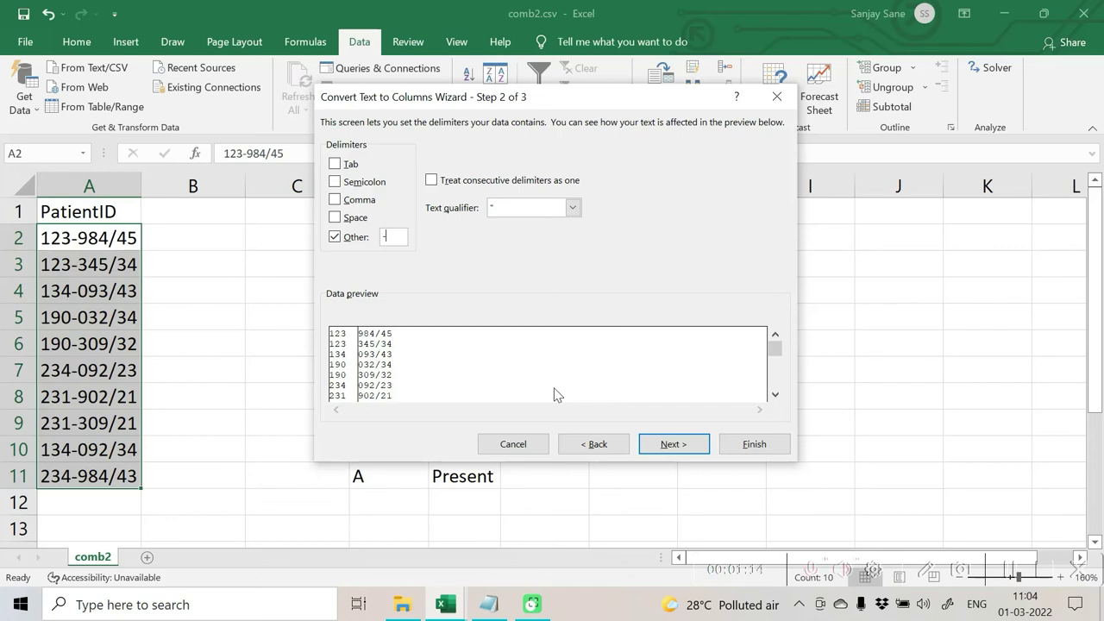
click(755, 444)
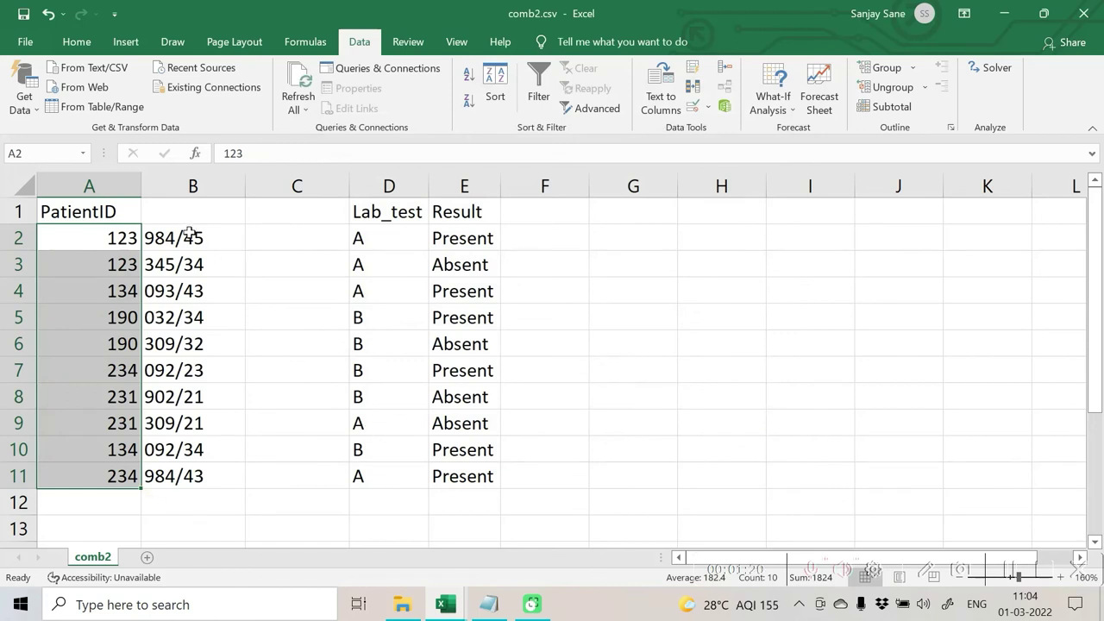
Split the values in B2:B11 into two columns with Text to Columns, Delimited, using "/" as the custom delimiter
drag(192, 238, 209, 483)
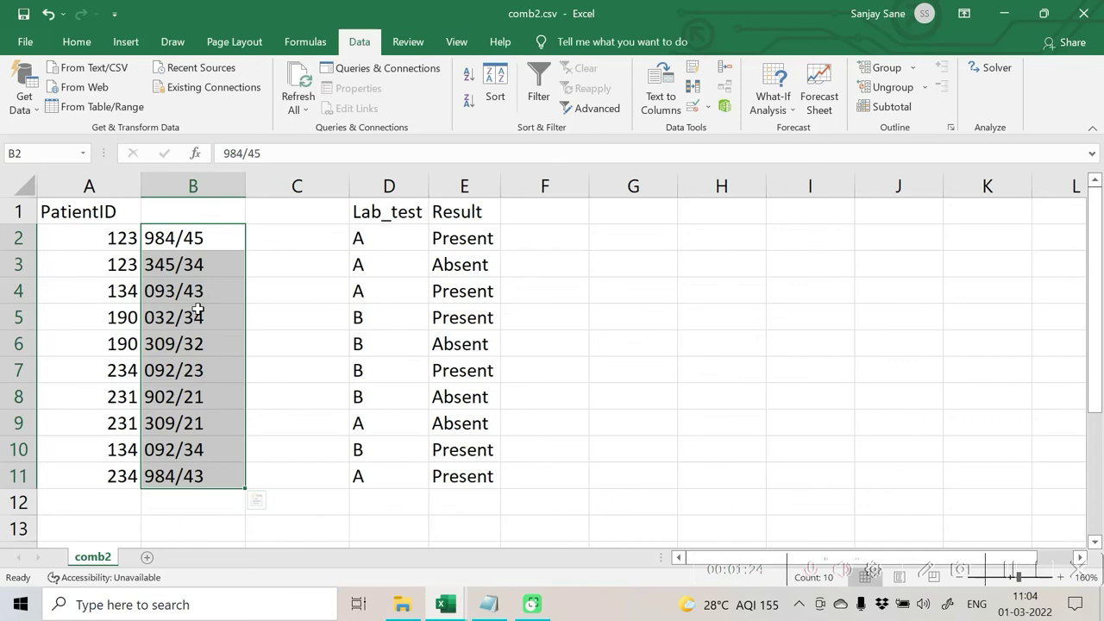
click(660, 95)
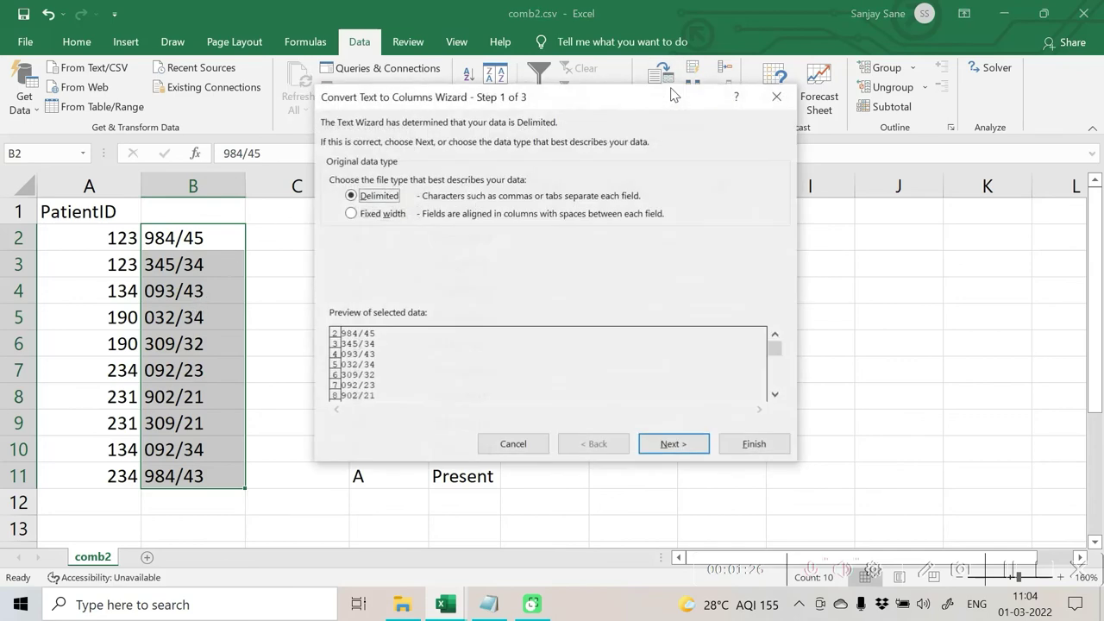
click(686, 446)
click(385, 238)
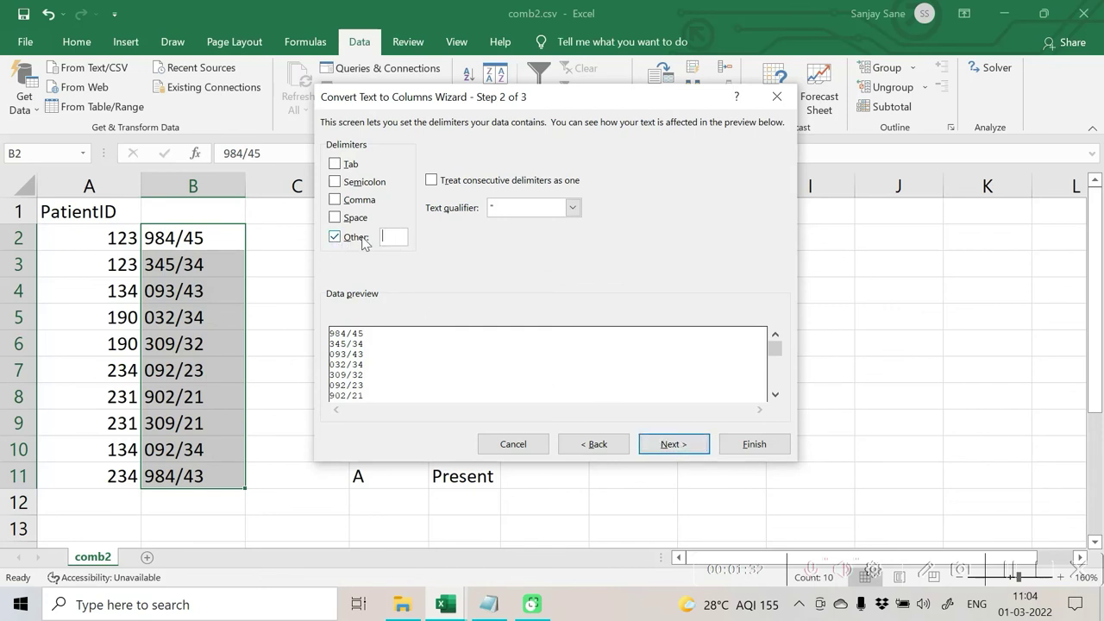
text(/)
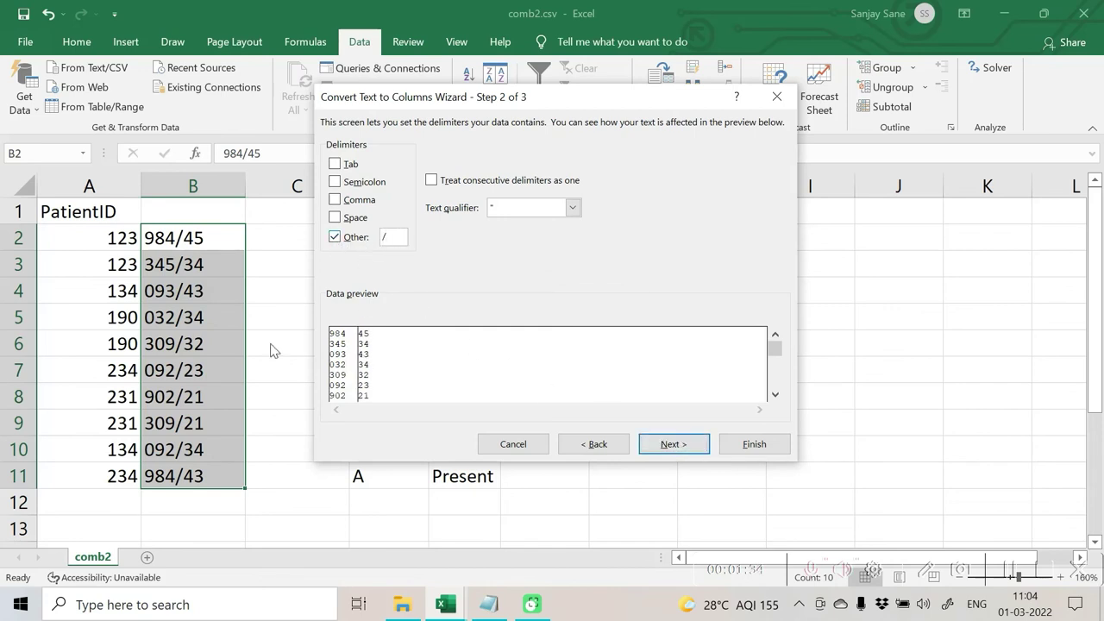
click(772, 452)
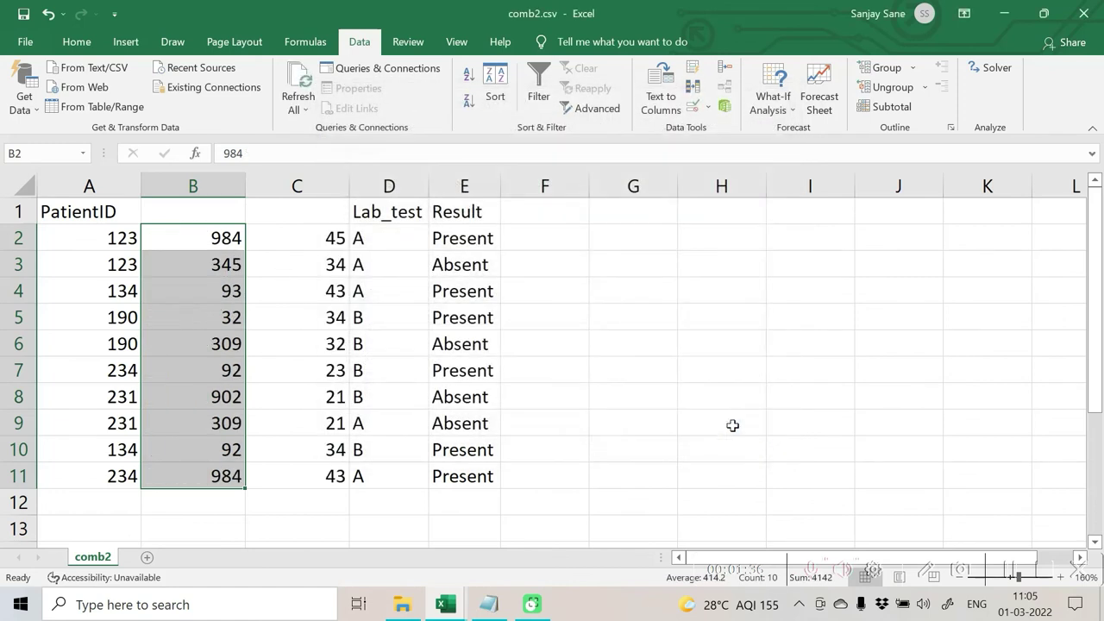
click(291, 291)
click(289, 373)
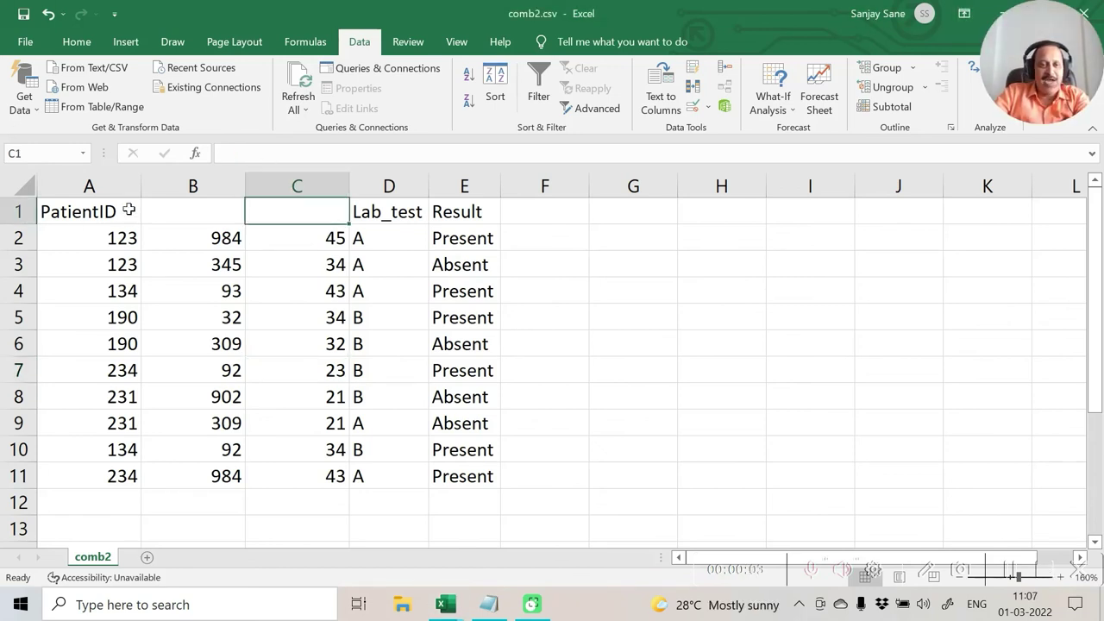
click(168, 208)
click(106, 208)
click(190, 209)
click(307, 210)
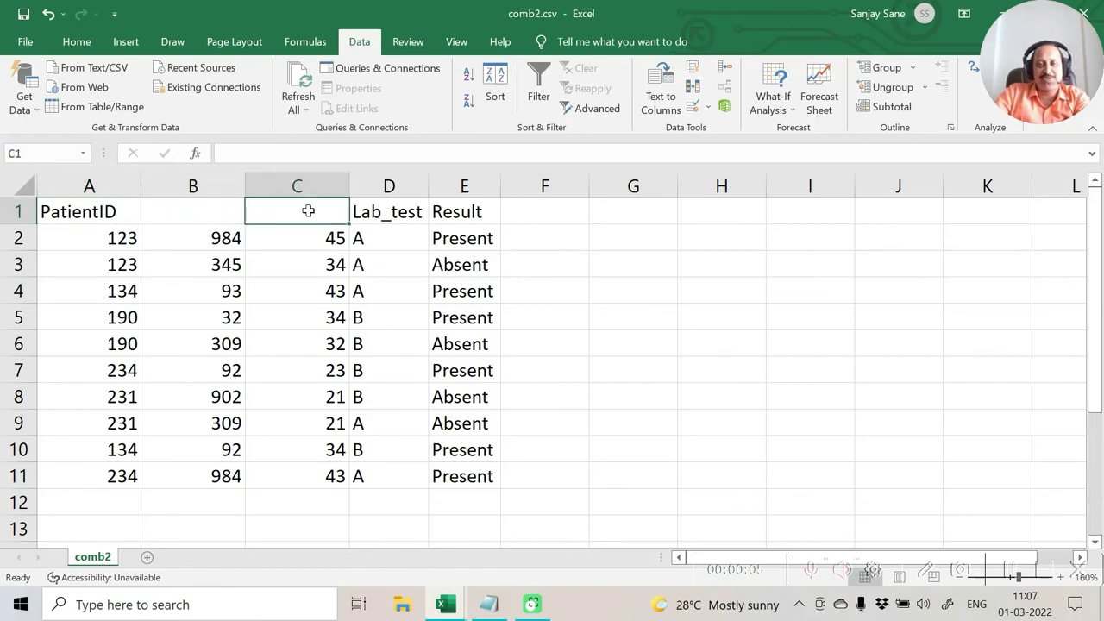